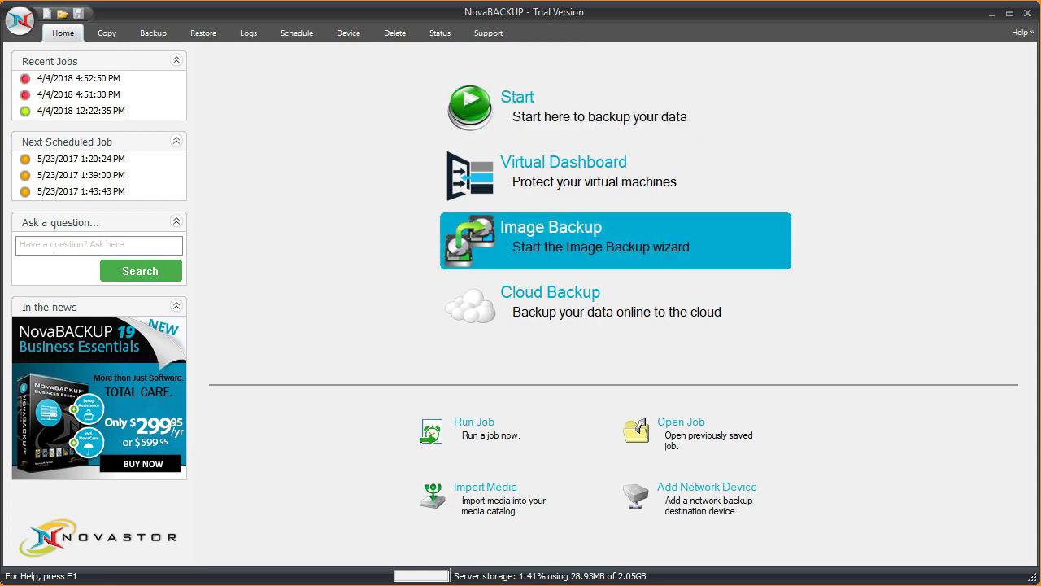
Step: Launch the Image Backup Tool for backup, restore and boot CD creation, and start a new backup up to the disk selection
left_click(616, 241)
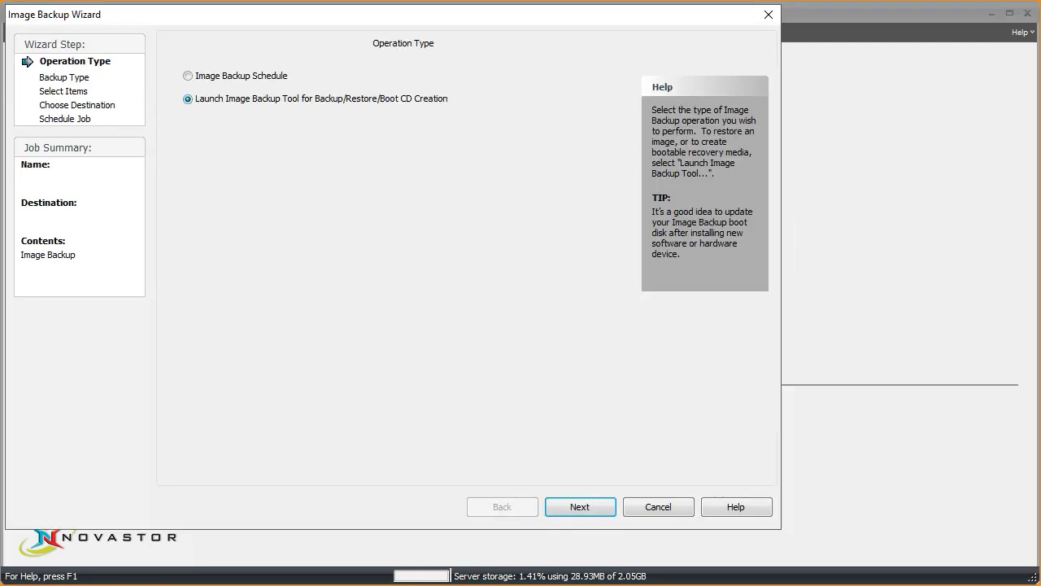
left_click(580, 507)
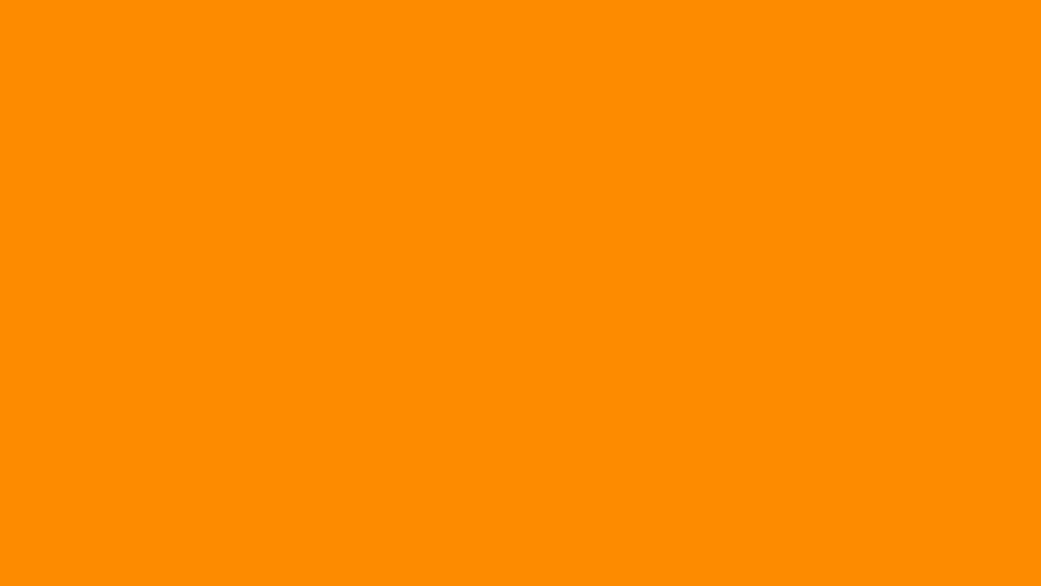
left_click_drag(1040, 22, 438, 53)
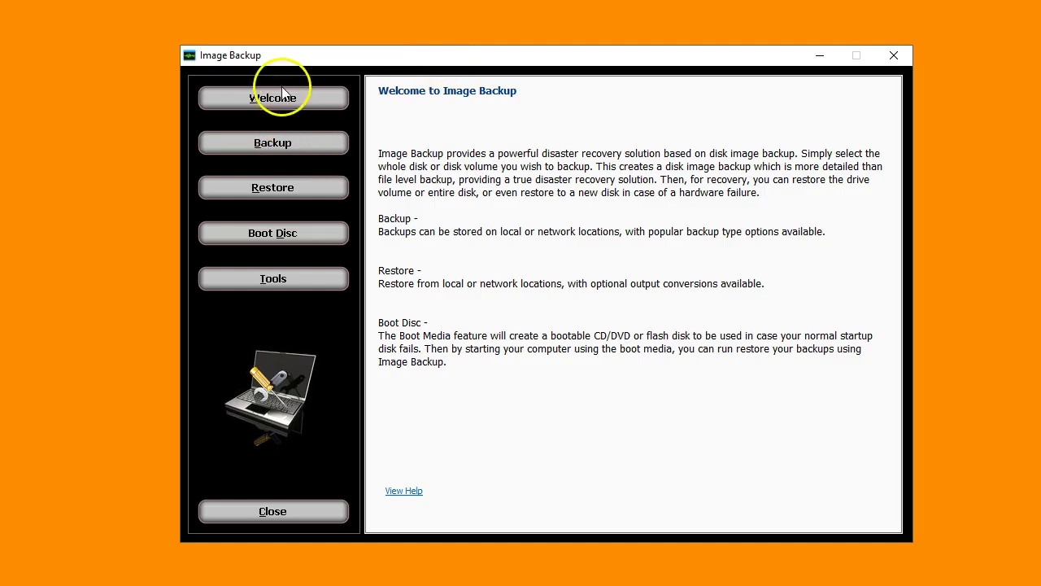
left_click(257, 145)
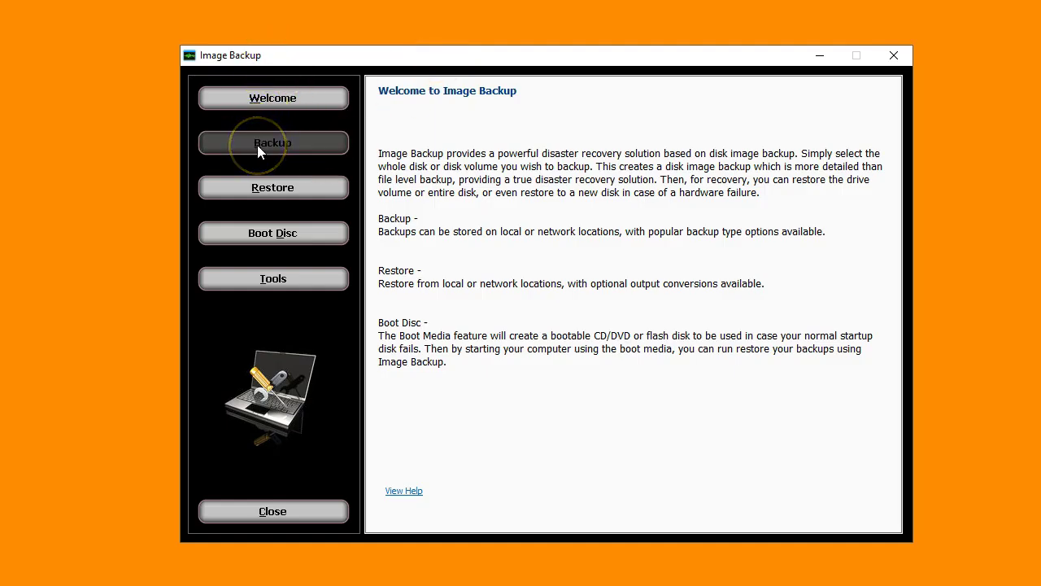
left_click(711, 513)
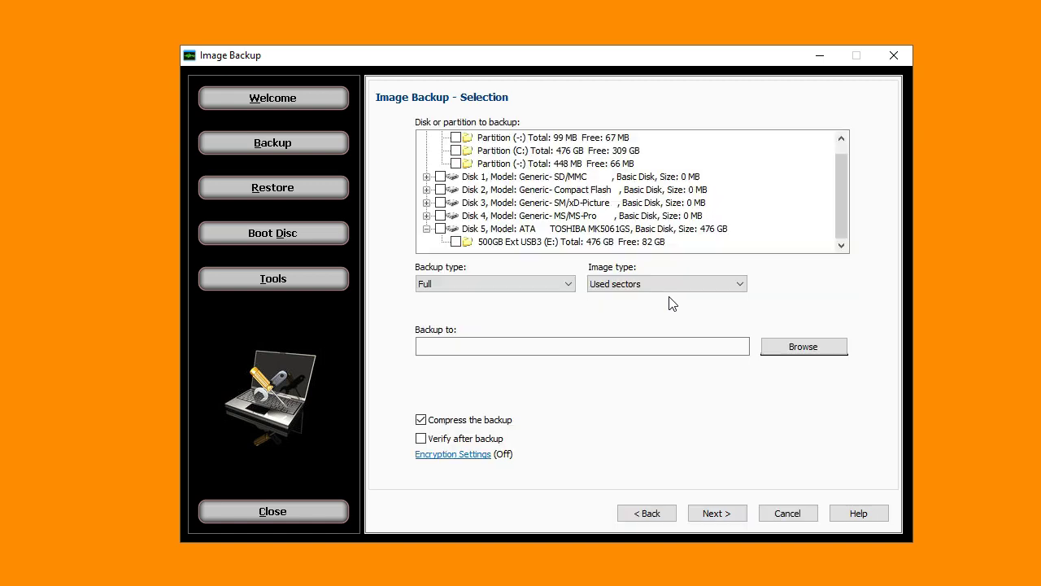
Step: Select the entire Disk 0 (Samsung SSD 750 EVO 500GB) for backup and set the backup type to Microsoft Virtual Drive (VHD)
left_click(841, 138)
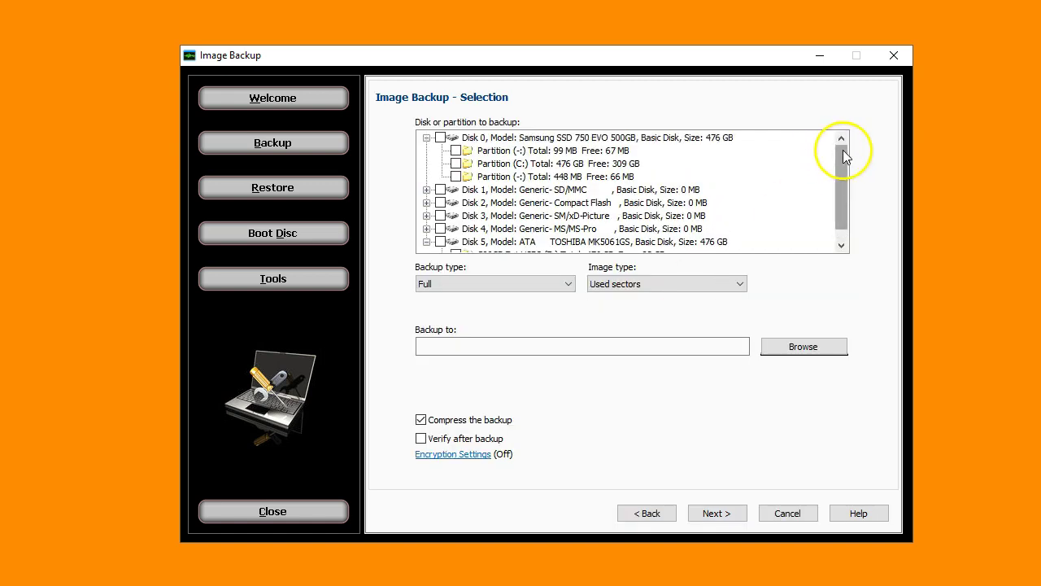
left_click(443, 140)
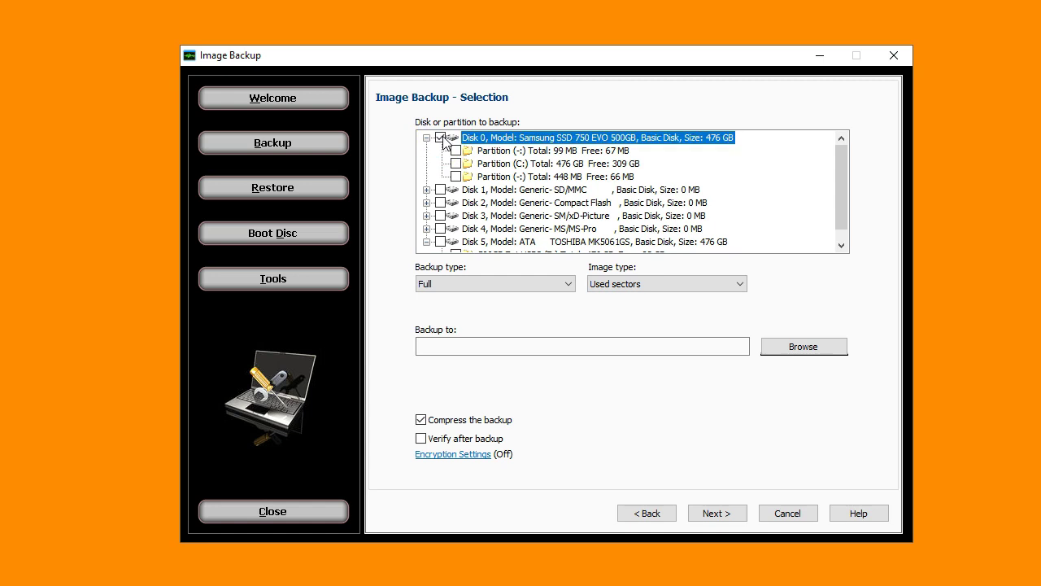
left_click(440, 138)
left_click(488, 283)
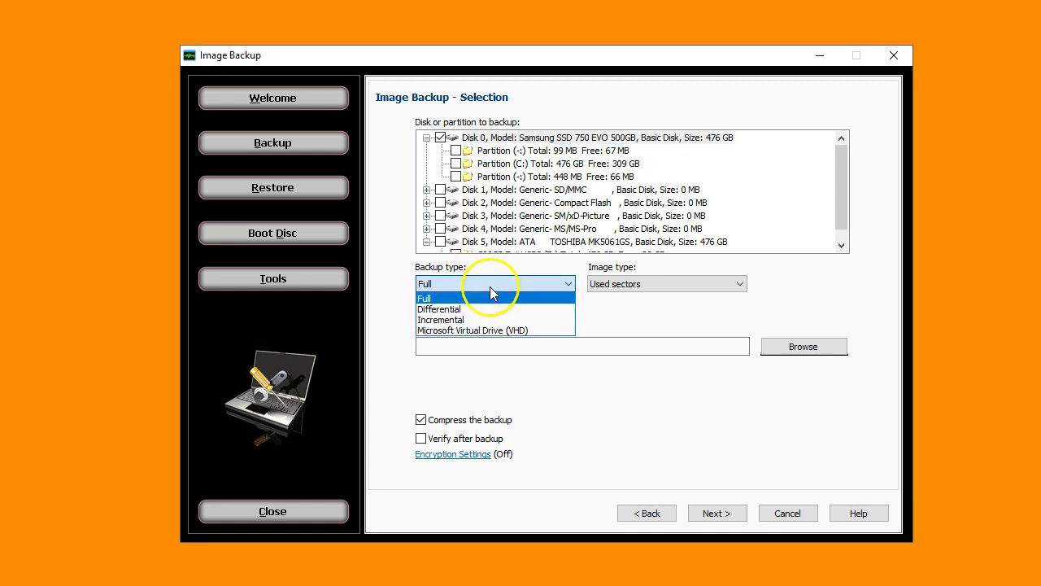
left_click(489, 330)
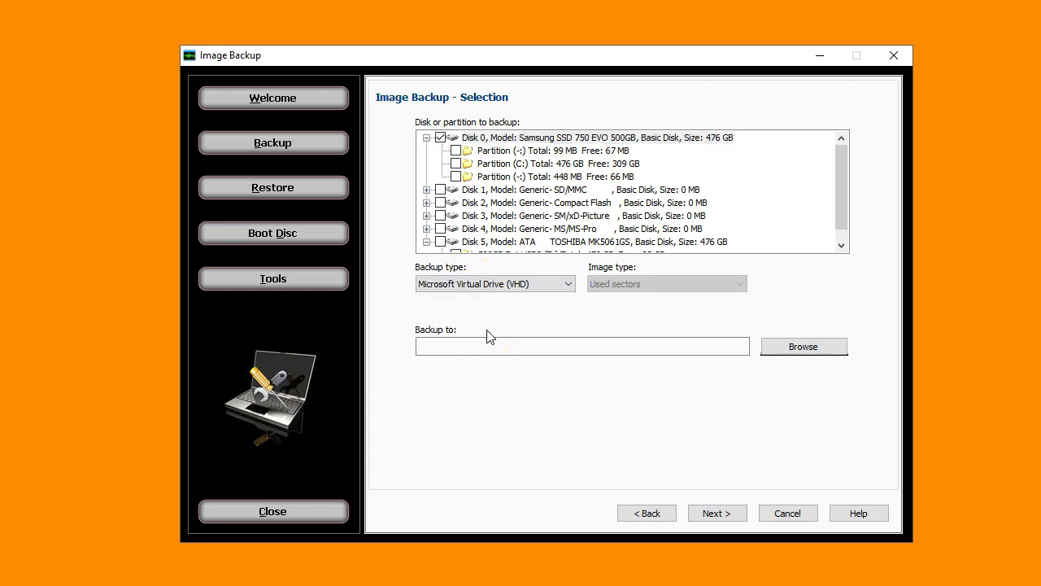
Step: Set the backup destination to BackupImage-20180404.vhd in the JF-Server2016_VHD folder through the AG-QNAP2_Test device and start the backup
left_click(786, 358)
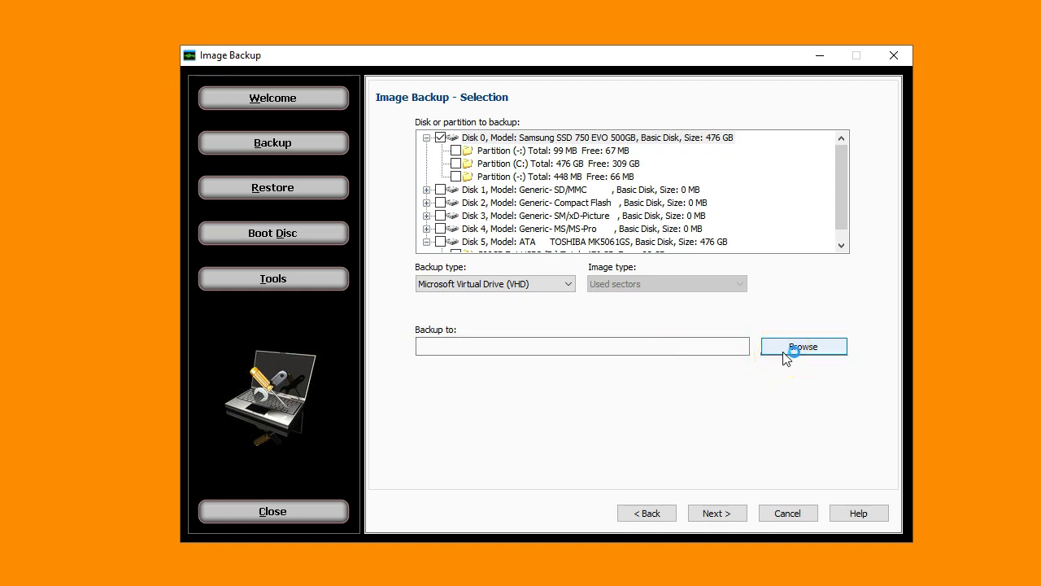
left_click(786, 358)
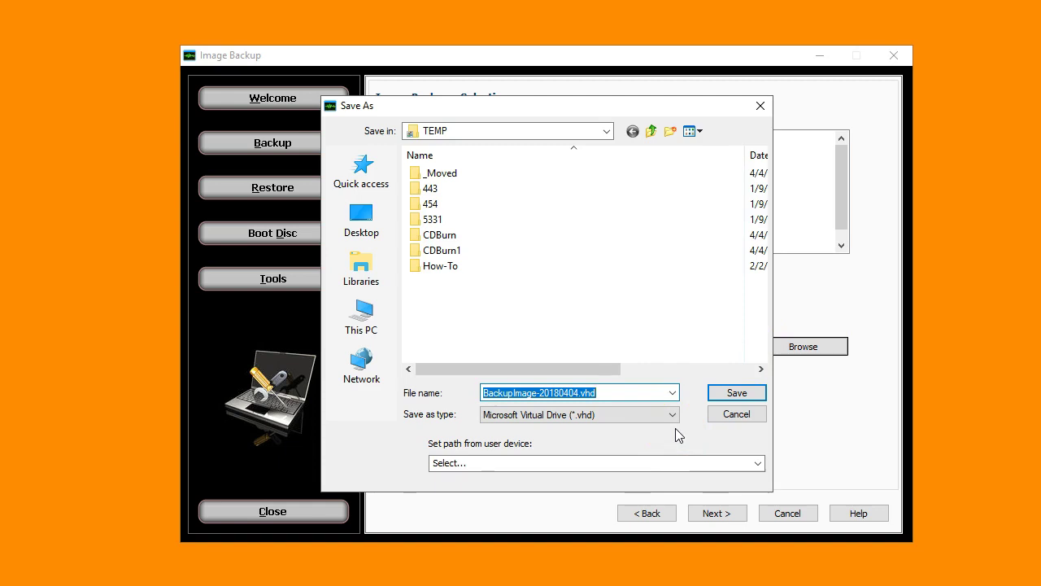
left_click(755, 463)
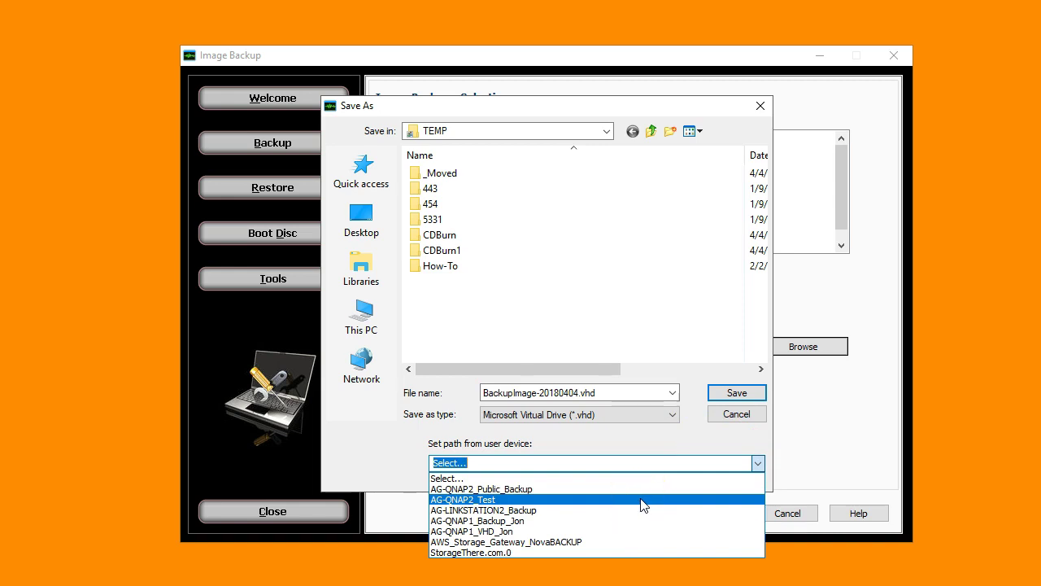
left_click(642, 499)
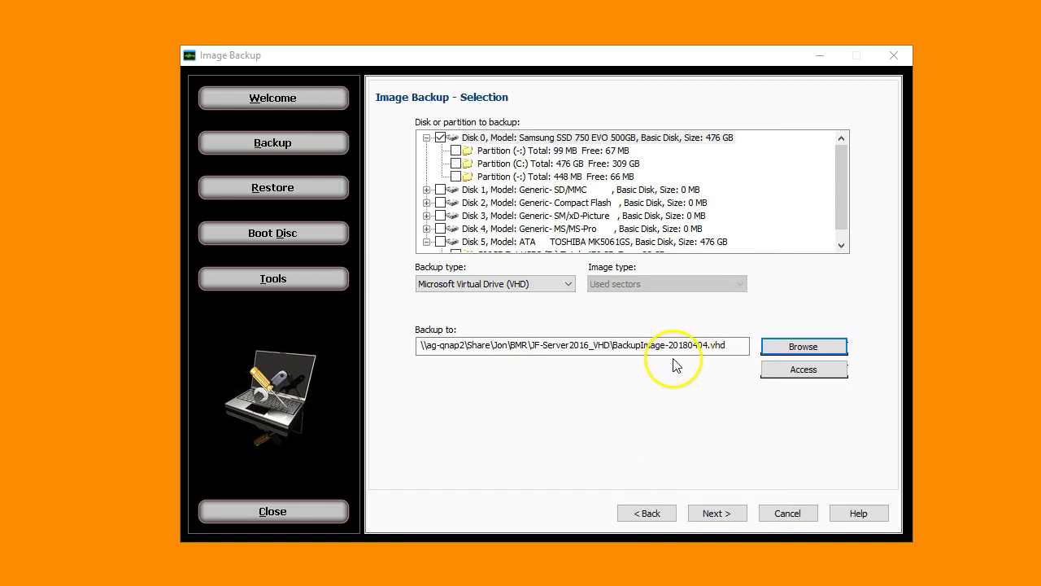
left_click(707, 515)
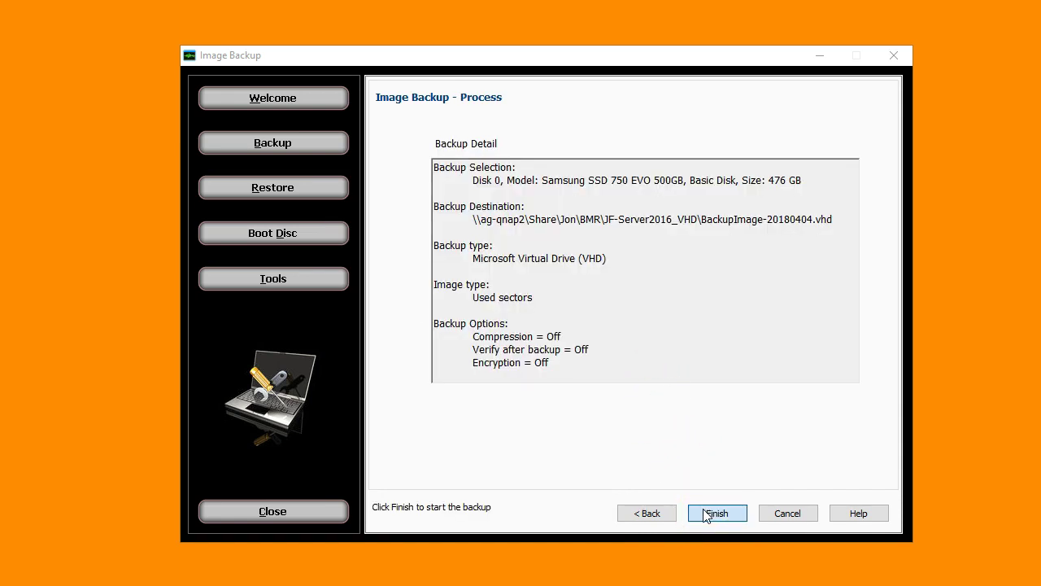
left_click(707, 513)
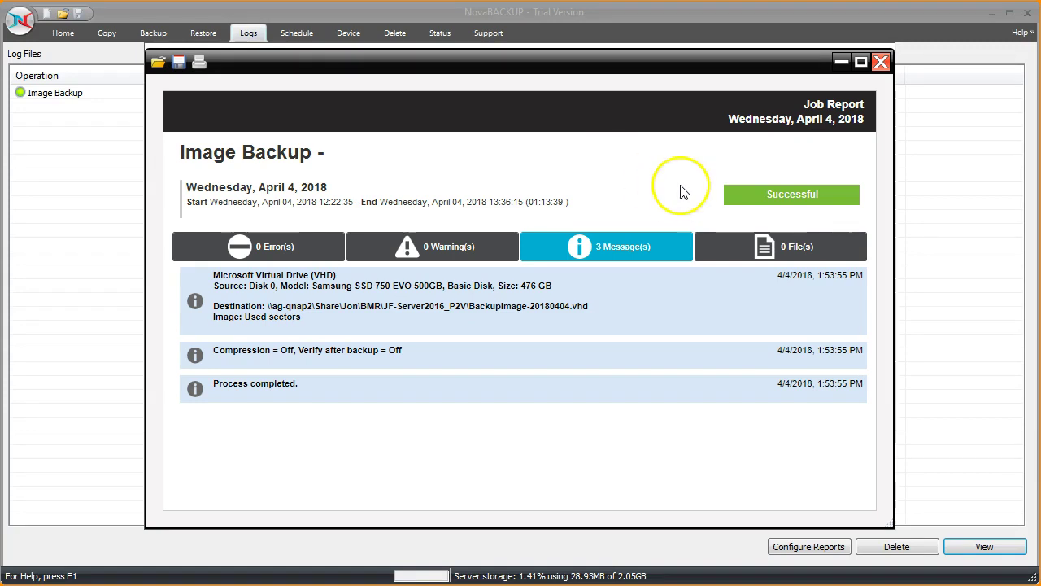
Step: Close the backup job report, switch to Hyper-V Manager and start editing a virtual hard disk up to locating the disk file
left_click(880, 63)
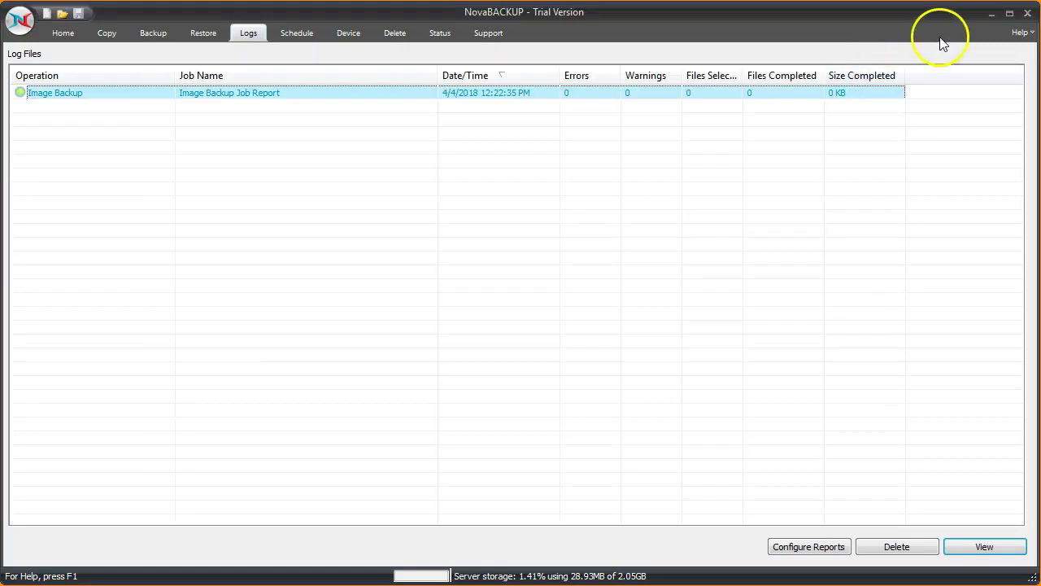
left_click(991, 16)
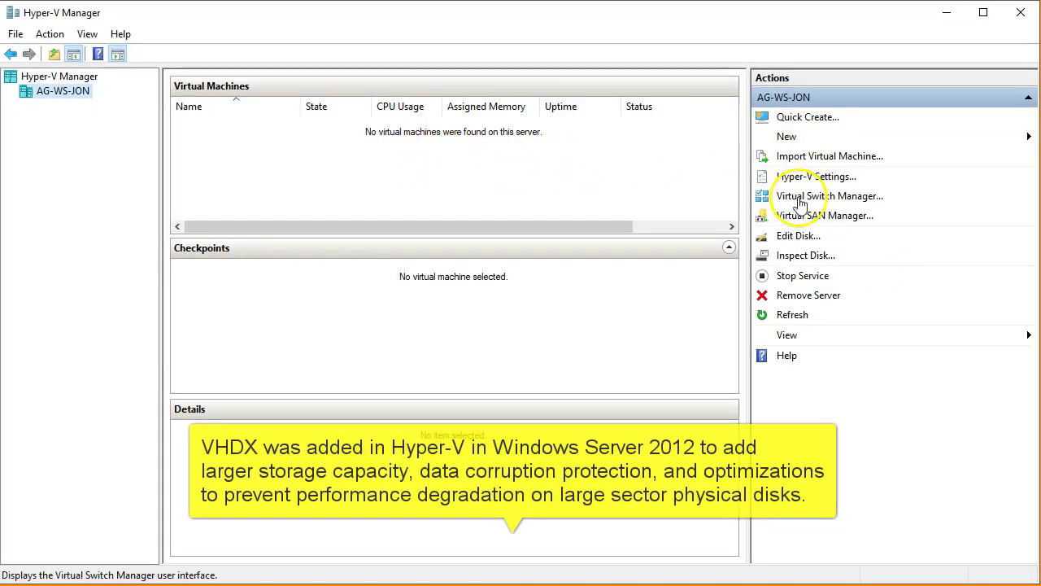
left_click(796, 238)
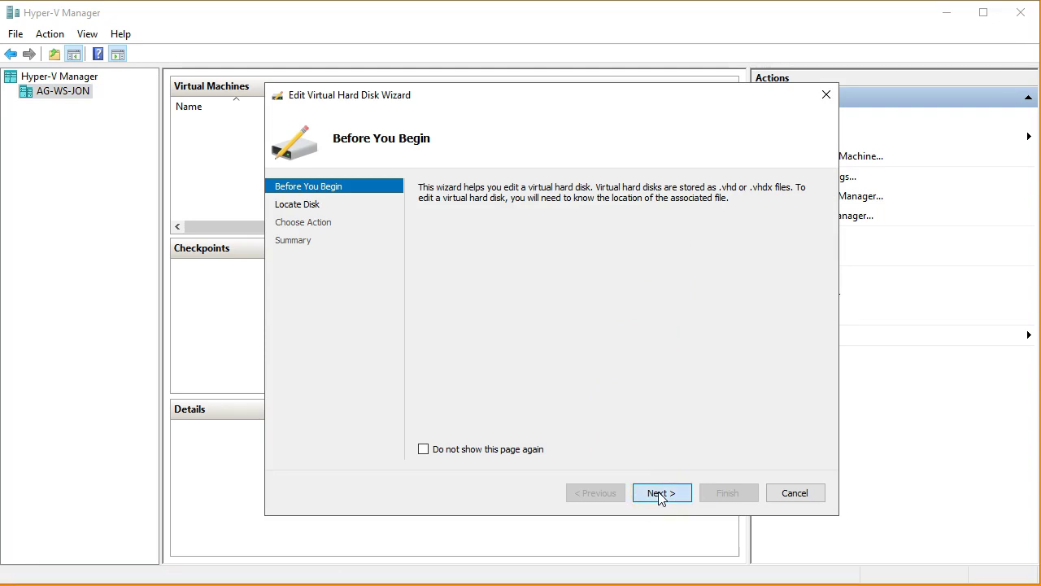
left_click(659, 493)
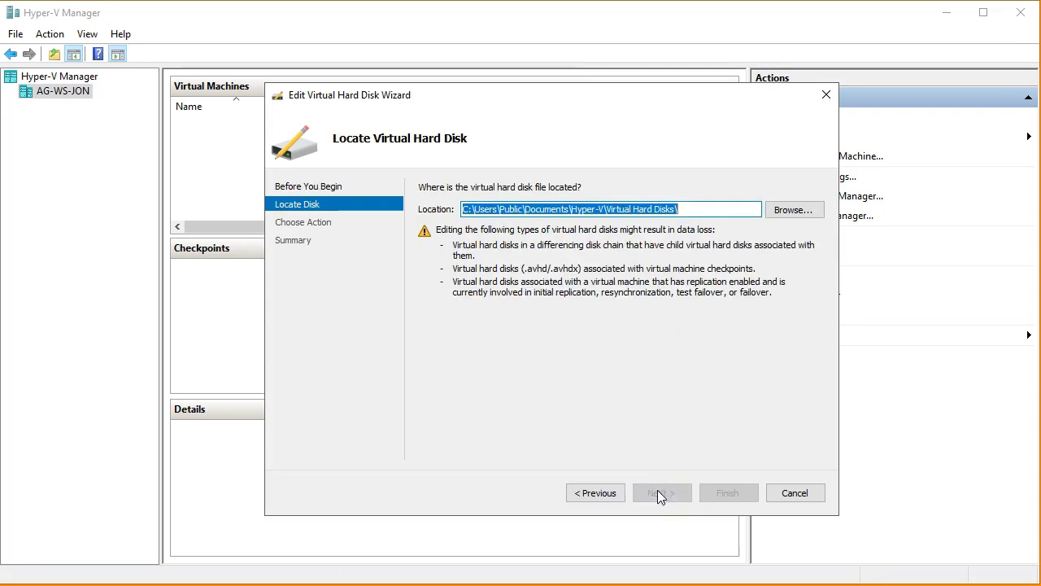
Step: Choose BackupImage-20180404.vhd in the BMR\JF-Server2016_P2V folder on the ag-qnap2 network share as the virtual hard disk to edit
left_click(797, 213)
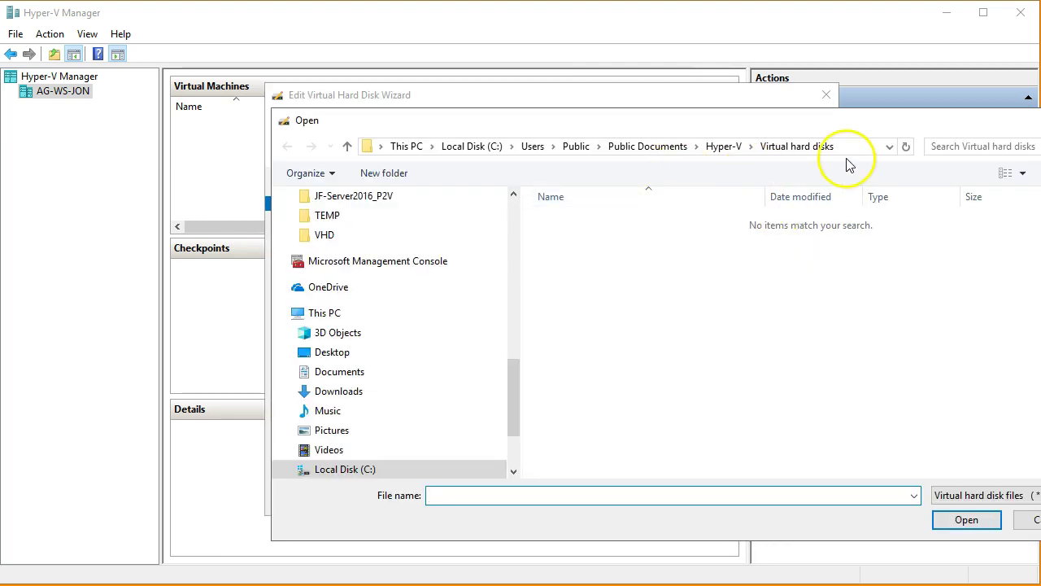
left_click(851, 149)
type("\\\\ag-qnap2")
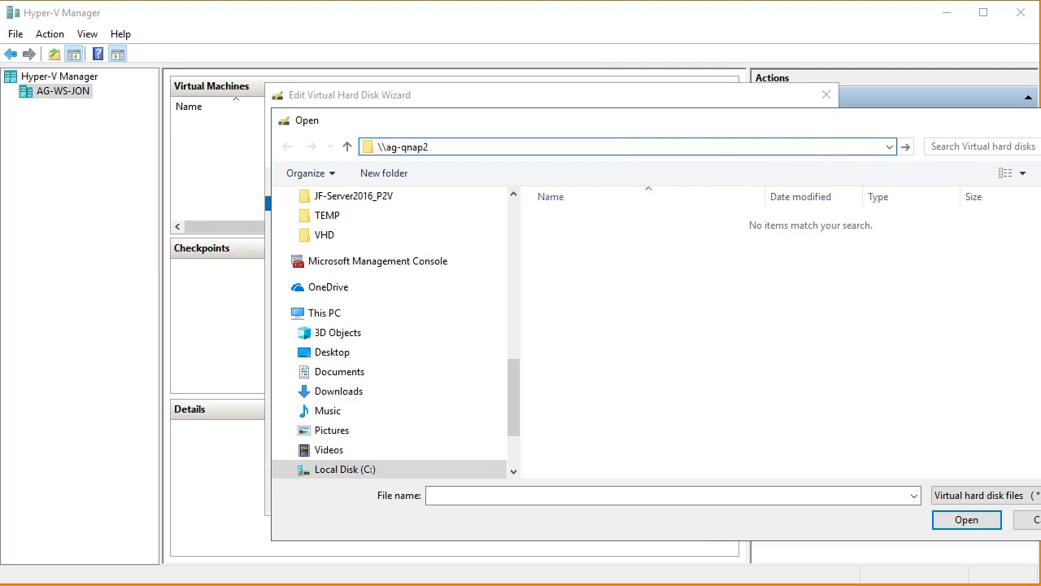
type("\\")
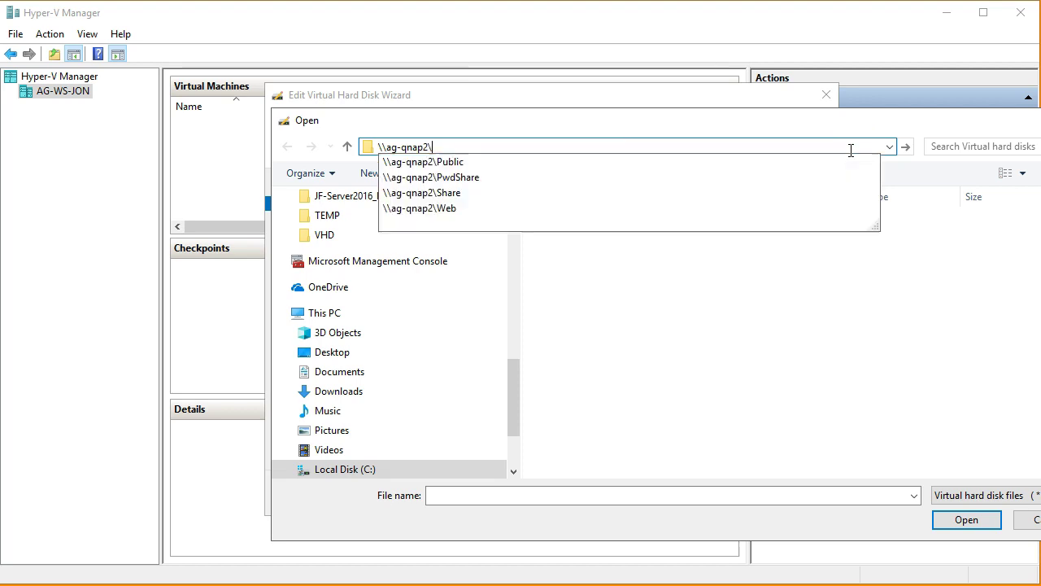
type("Share\\Jon\\")
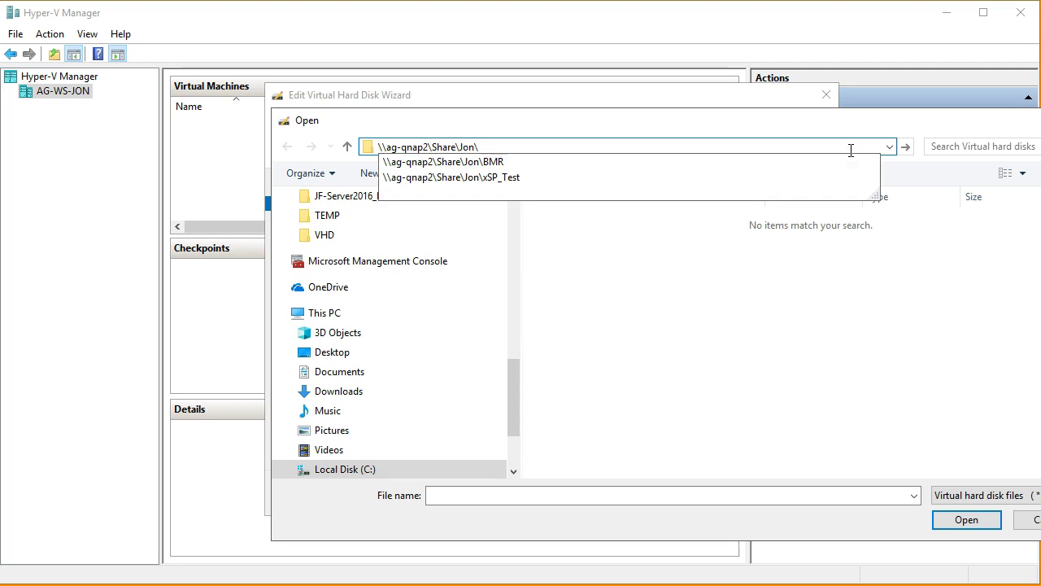
key("Down")
key("Return")
double_click(600, 241)
left_click(604, 231)
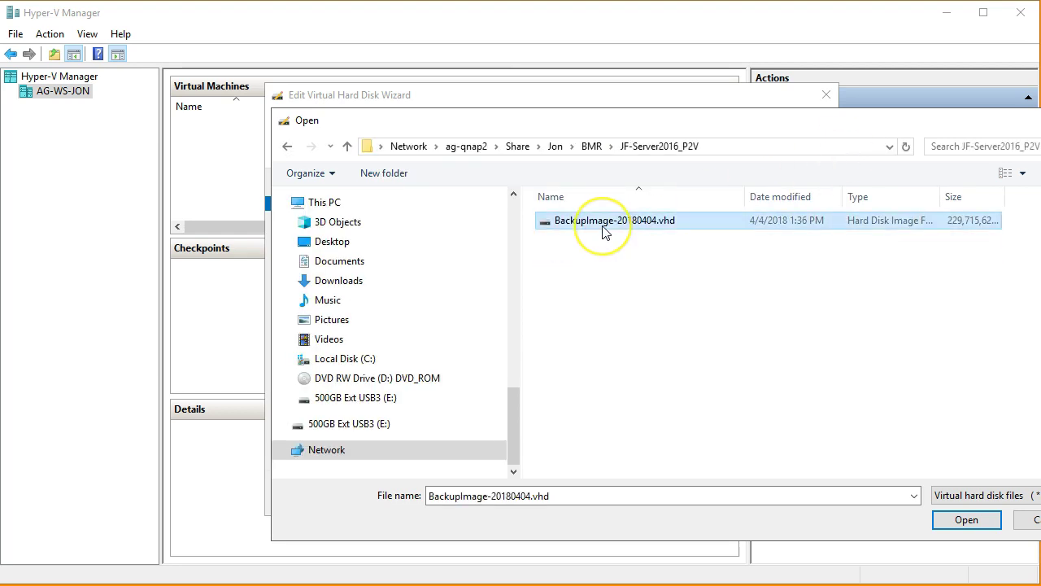
left_click_drag(570, 126, 418, 113)
left_click(815, 506)
left_click(669, 493)
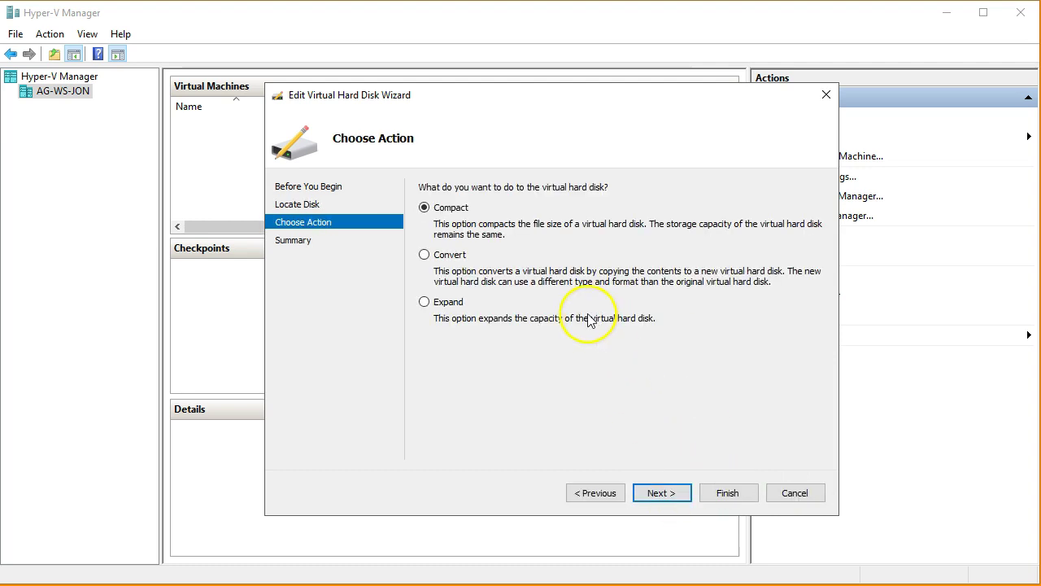
Step: Choose to convert the virtual hard disk to the VHDX format with the dynamically expanding disk type
left_click(428, 255)
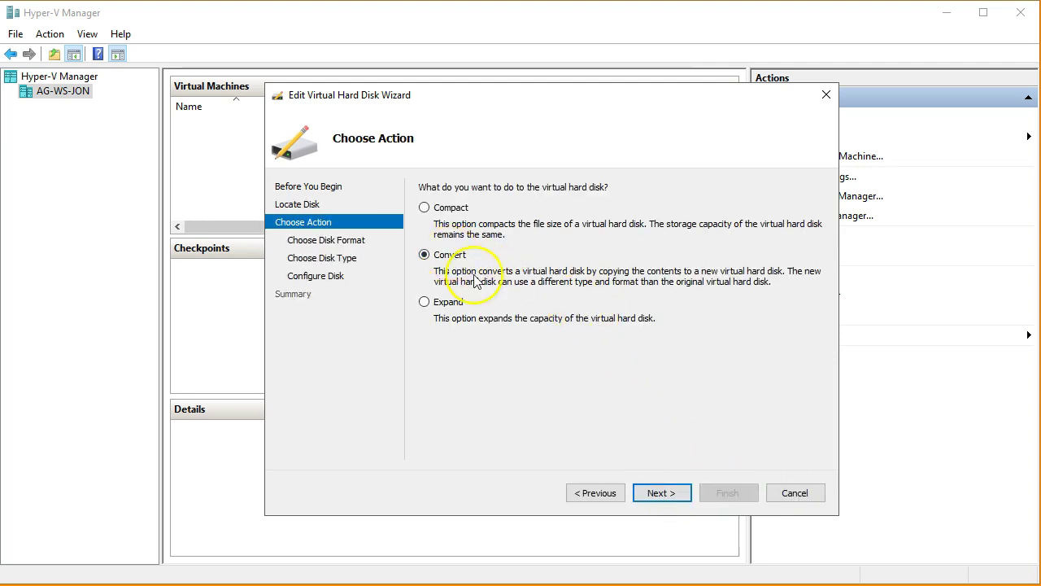
left_click(665, 493)
left_click(446, 247)
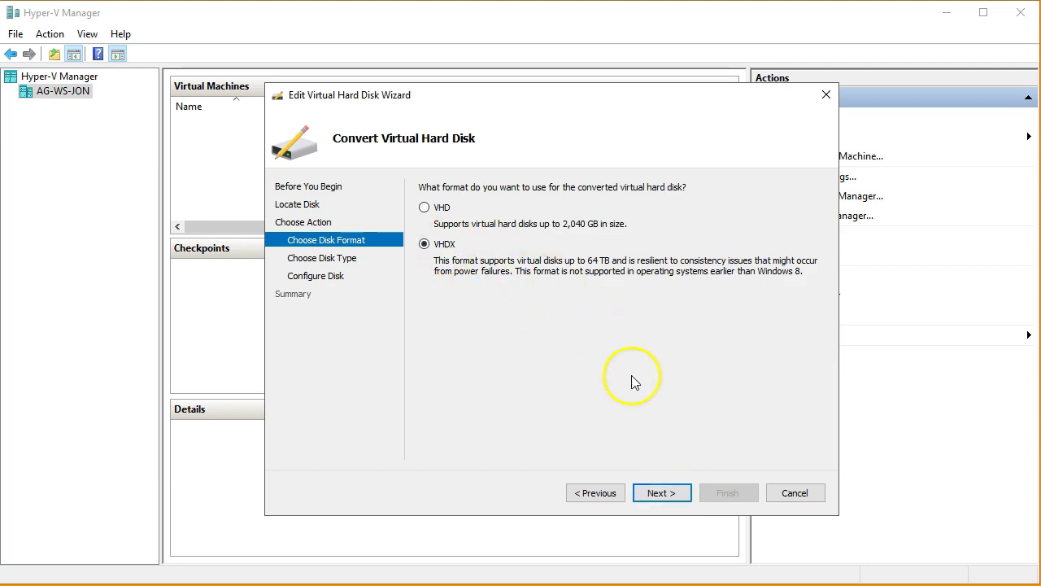
left_click(664, 493)
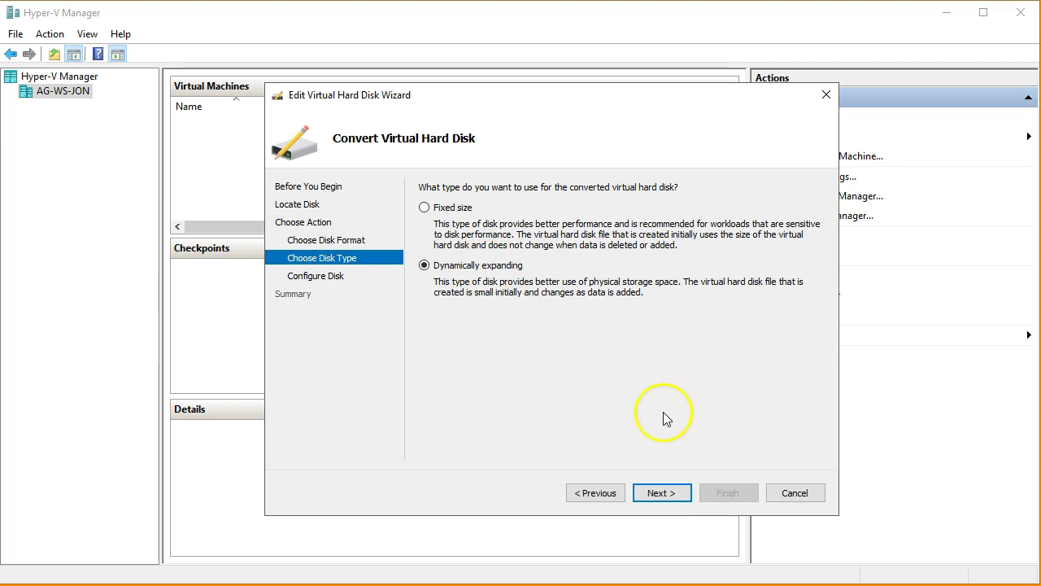
left_click(663, 493)
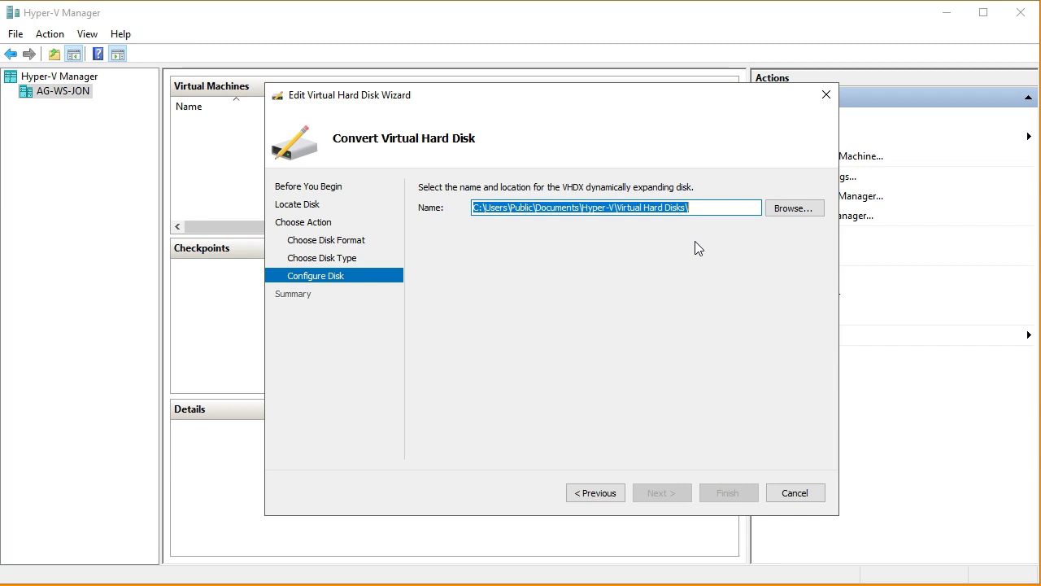
Step: Set the converted disk's destination to the BMR\JF-Server2016_VHDX folder on ag-qnap2 with the file name JF-Server2016_BackupImage-20180404.vhdx
left_click(796, 208)
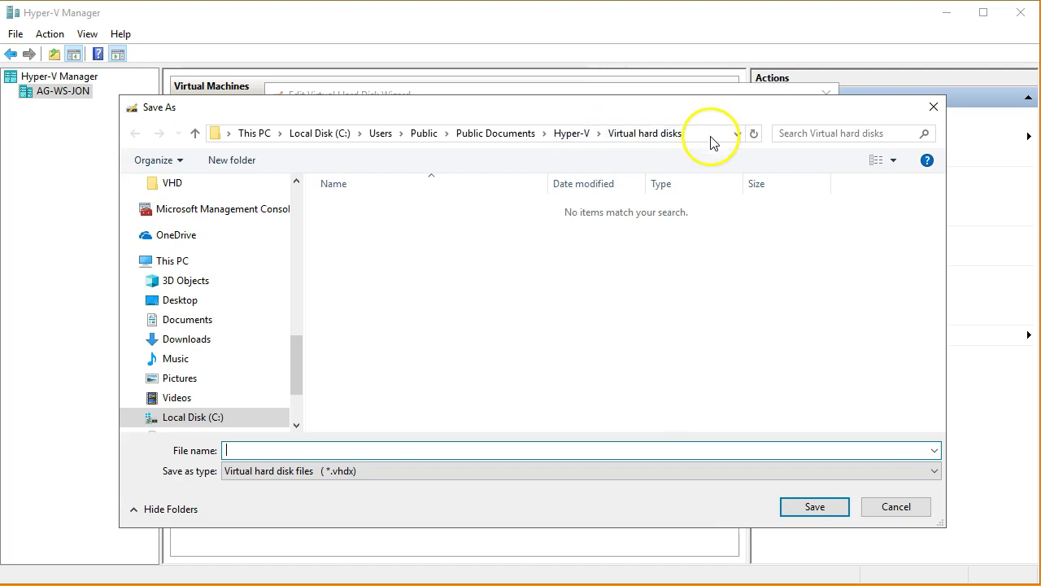
left_click(712, 136)
type("\\\\ag")
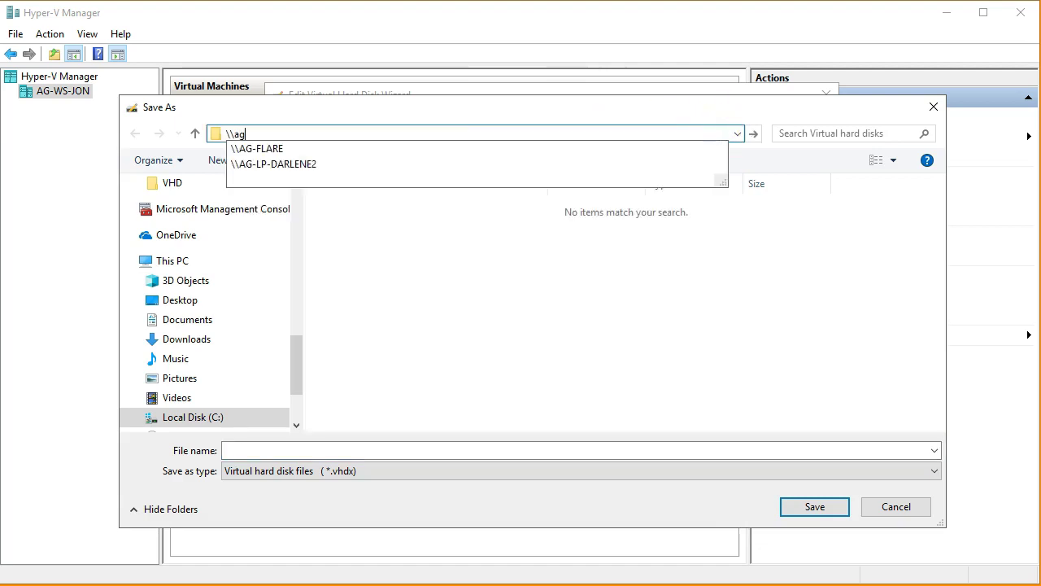
type("-qna")
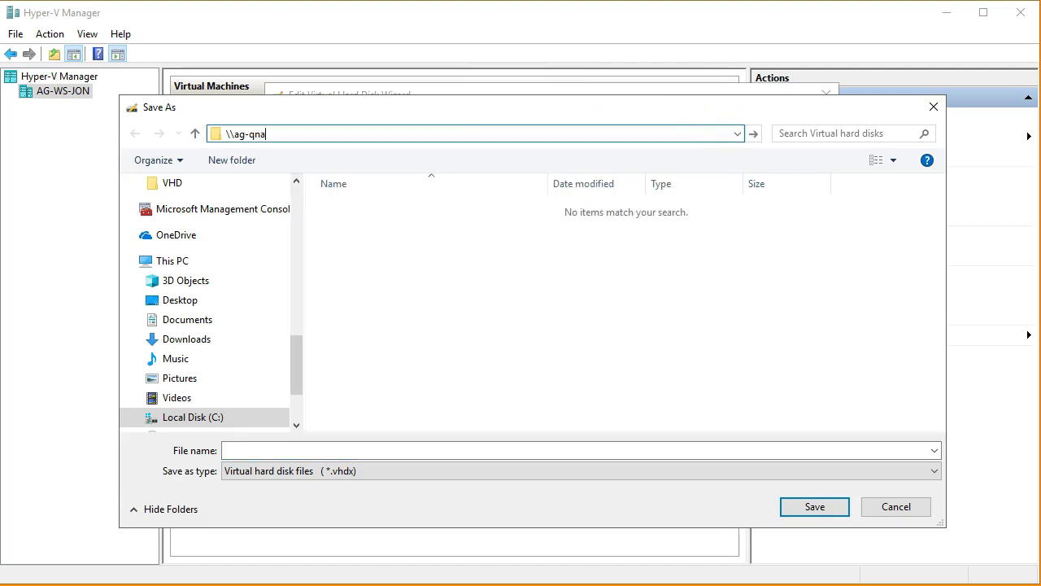
type("p2\\Share\\Jon\\BMR")
key("Return")
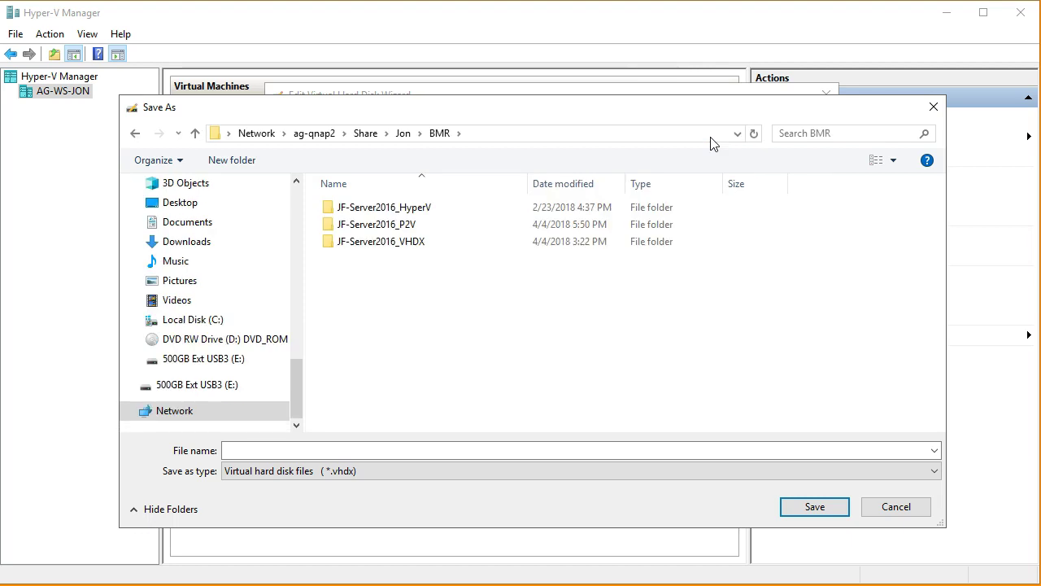
double_click(412, 243)
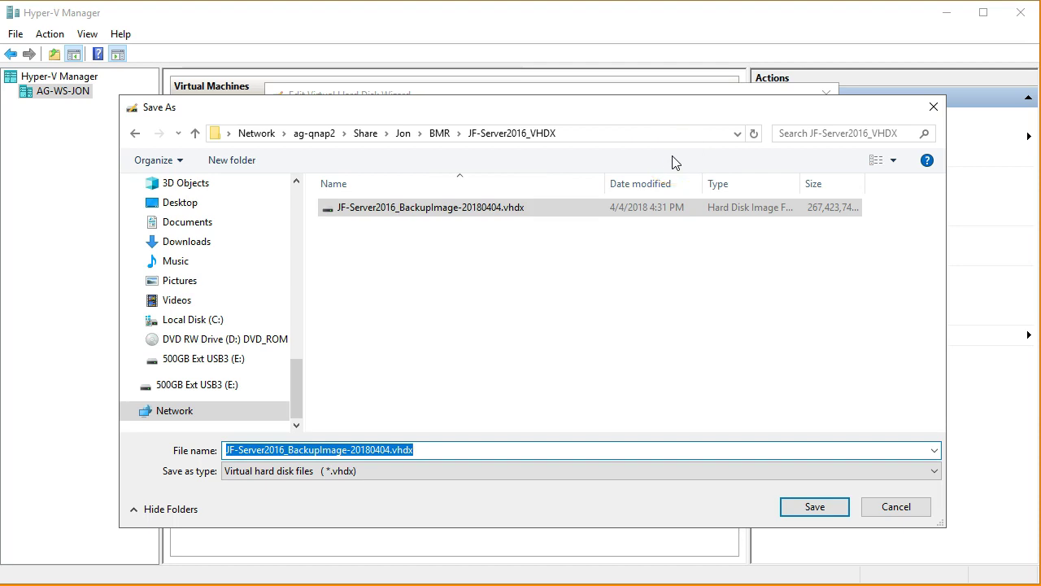
left_click(292, 450)
left_click_drag(292, 450, 316, 450)
left_click(305, 450)
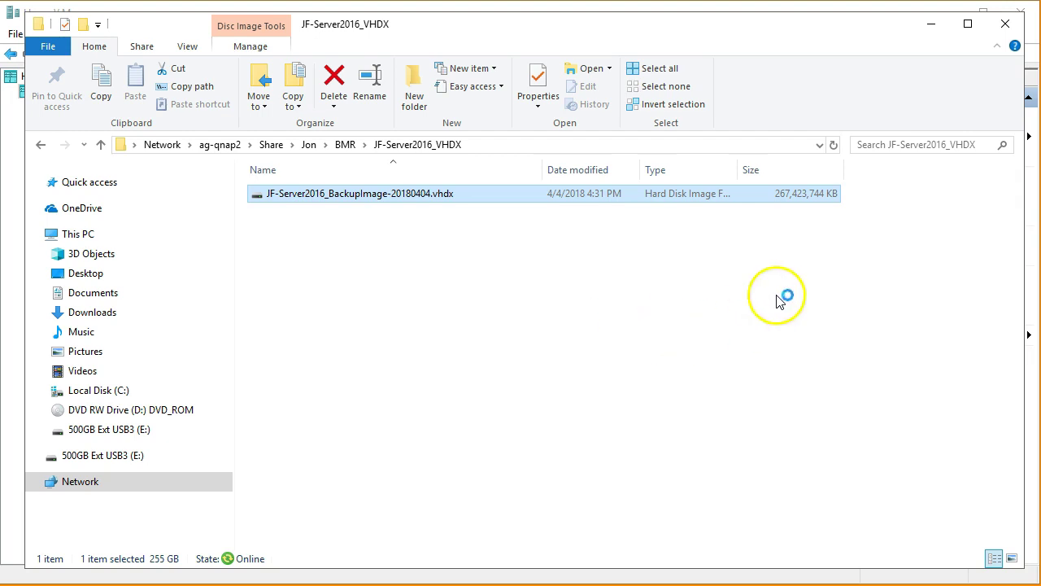
Step: Minimize the JF-Server2016_VHDX folder window and begin creating a new virtual machine in Hyper-V Manager named JF Server 2016
left_click(934, 31)
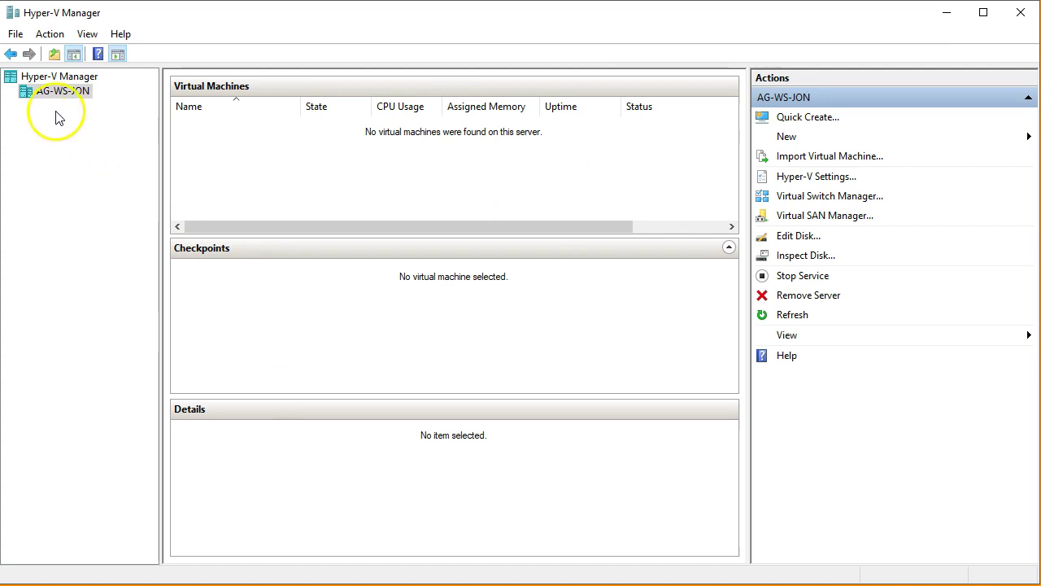
left_click(795, 138)
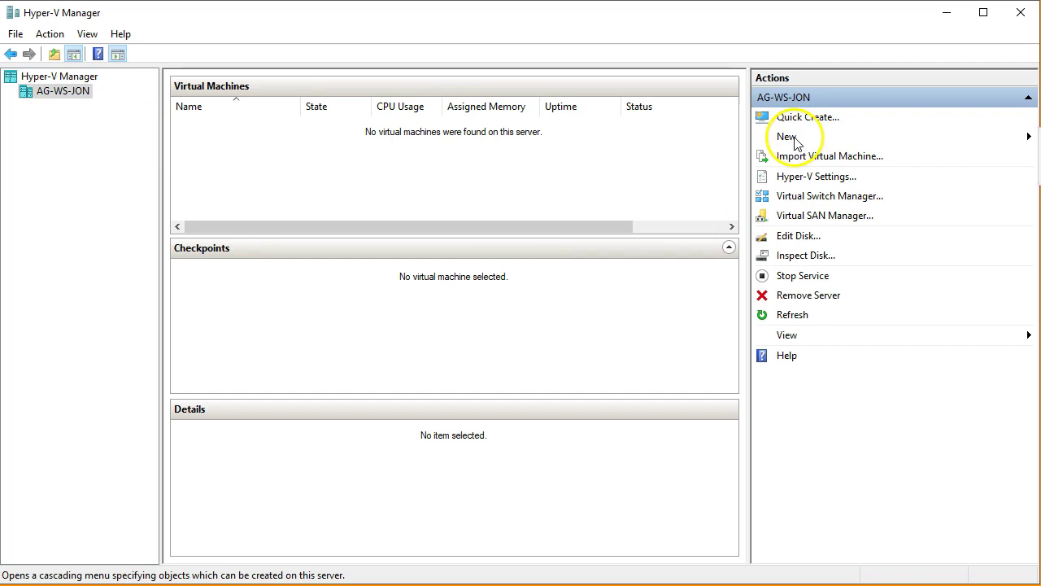
left_click(1040, 137)
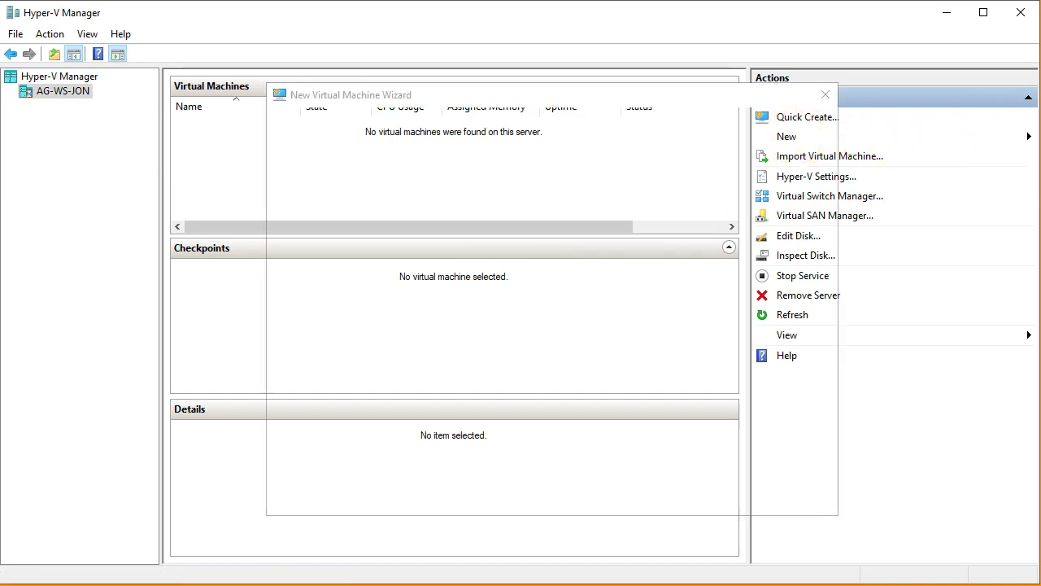
left_click(656, 493)
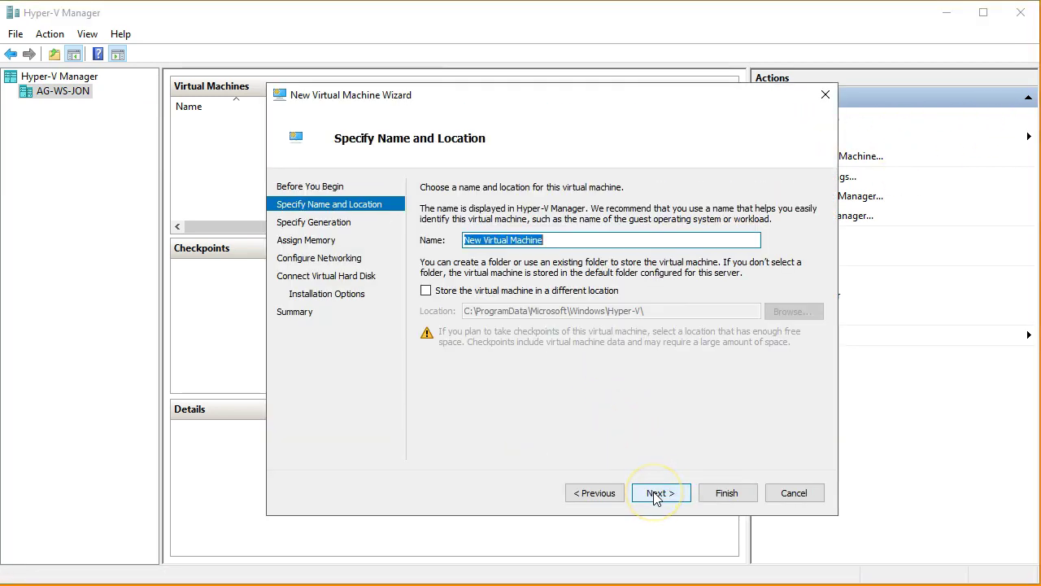
type("S")
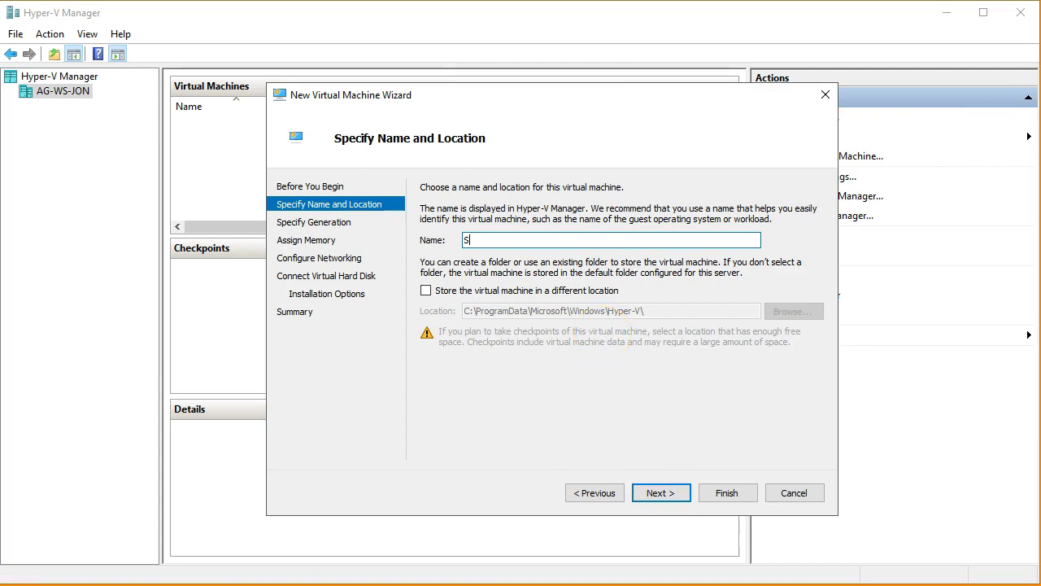
type("erver 2015")
type("JF Server 2016")
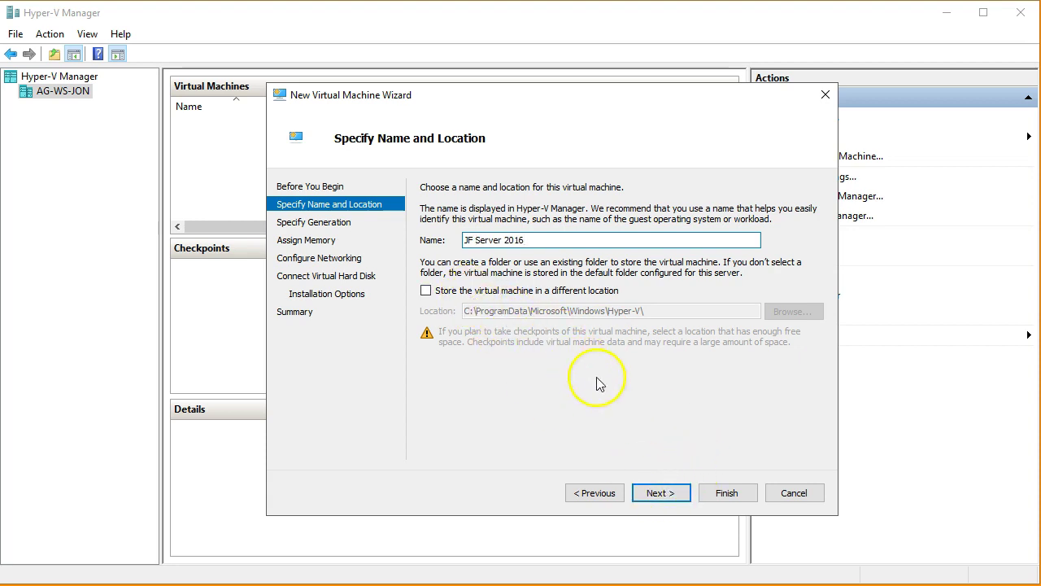
left_click(661, 495)
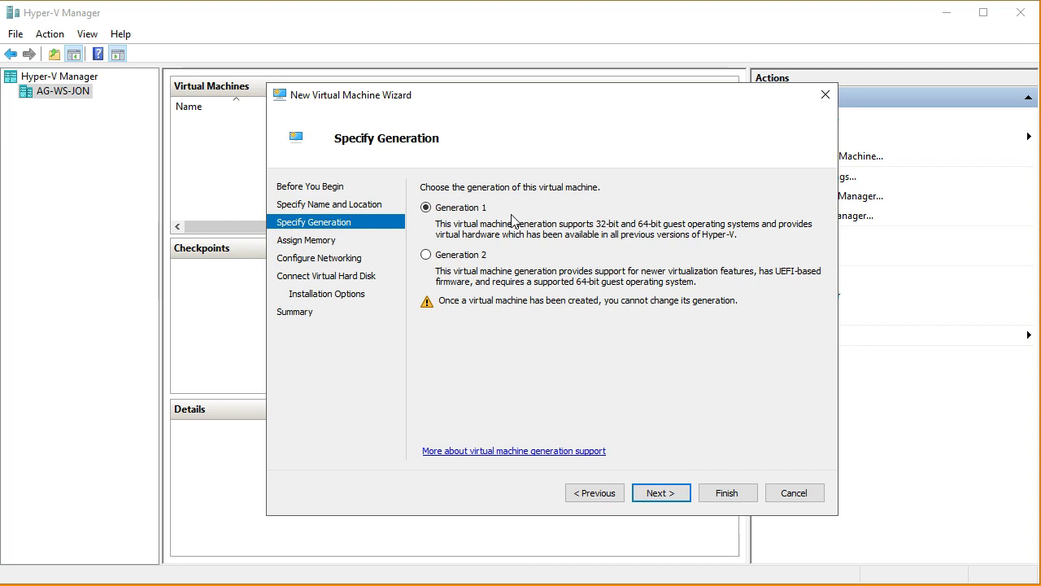
Step: Attach the existing disk JF-Server2016_BackupImage-20180404.vhdx from the JF-Server2016_VHDX folder on Data (E:) and finish creating the virtual machine
left_click(912, 160)
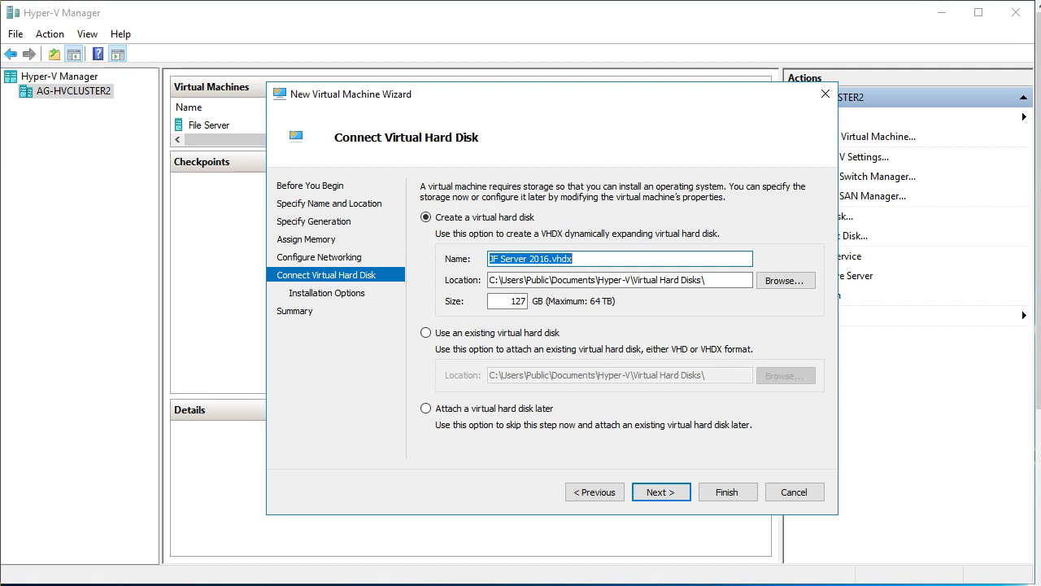
left_click(427, 332)
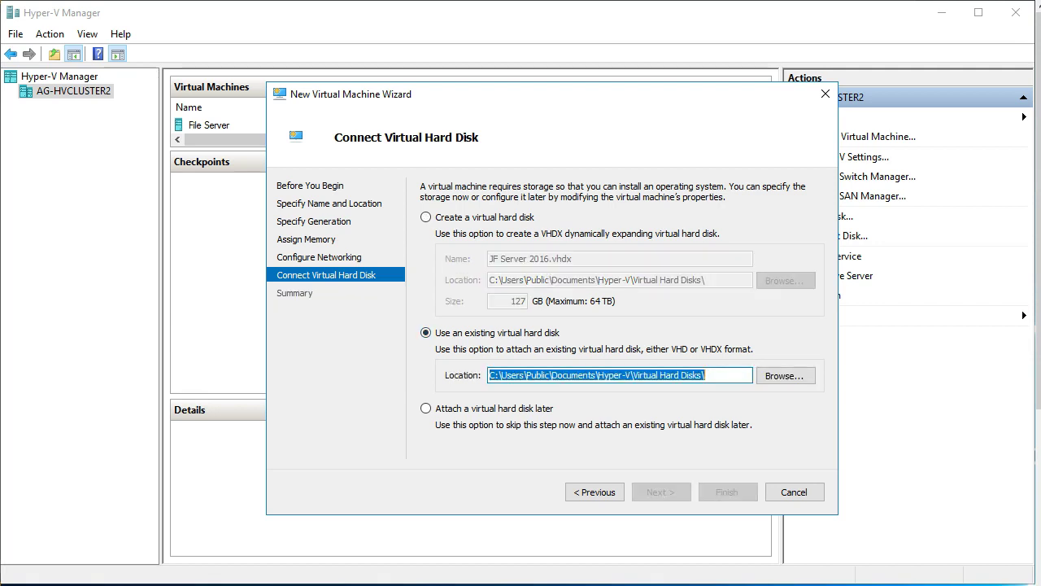
left_click(785, 375)
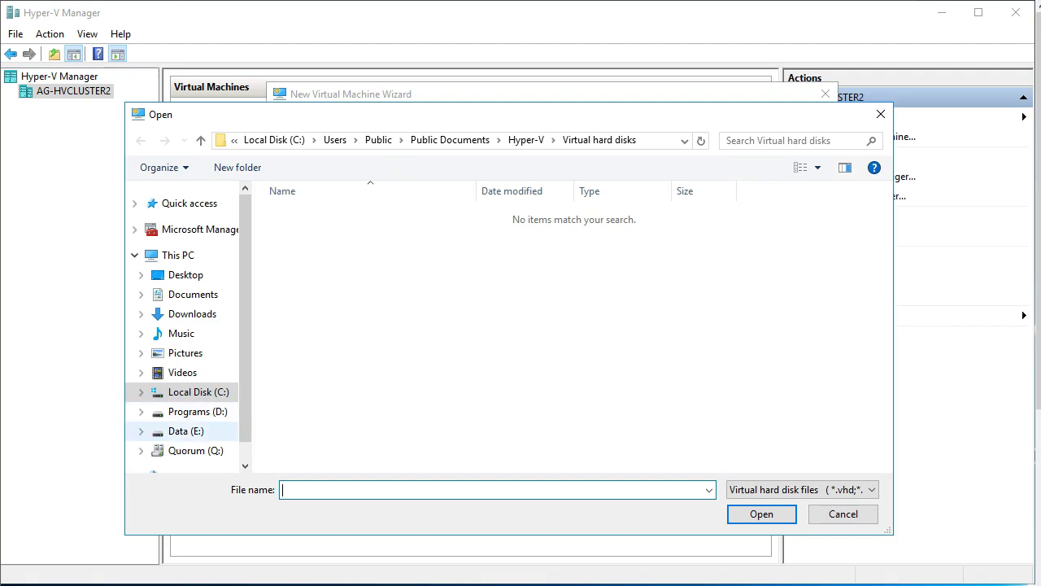
left_click(186, 430)
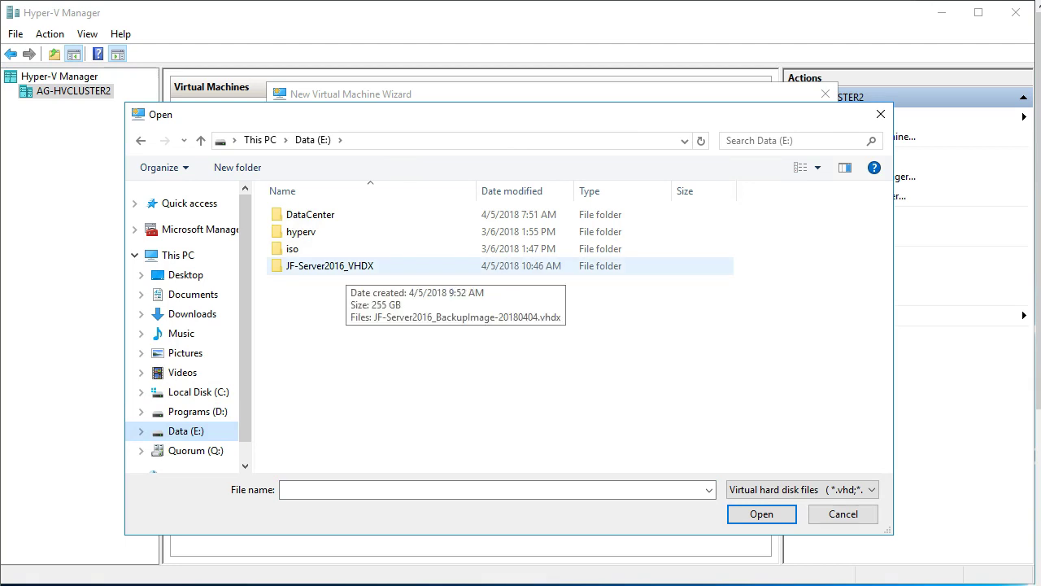
left_click(344, 266)
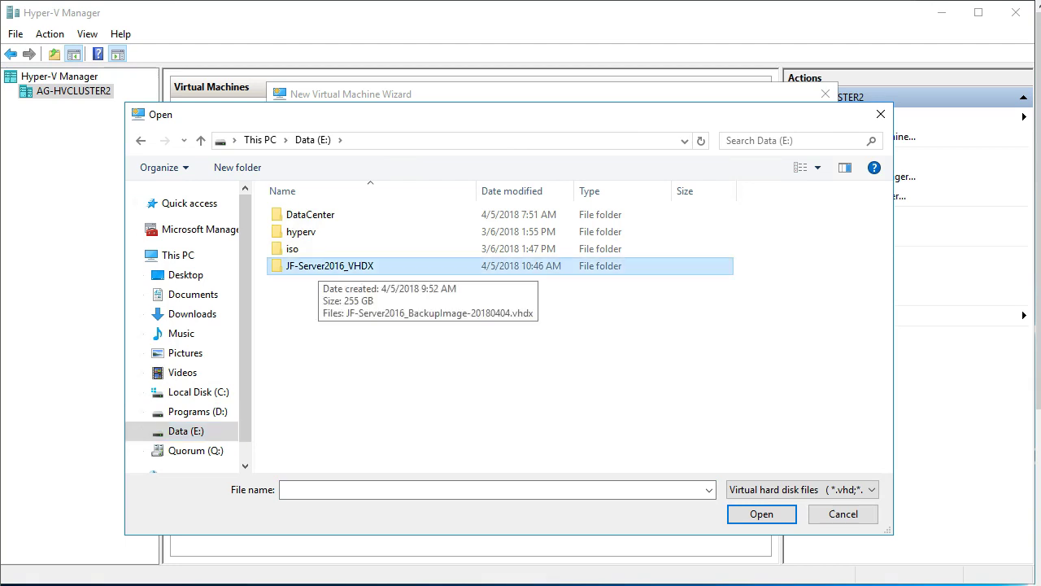
double_click(345, 266)
left_click(379, 215)
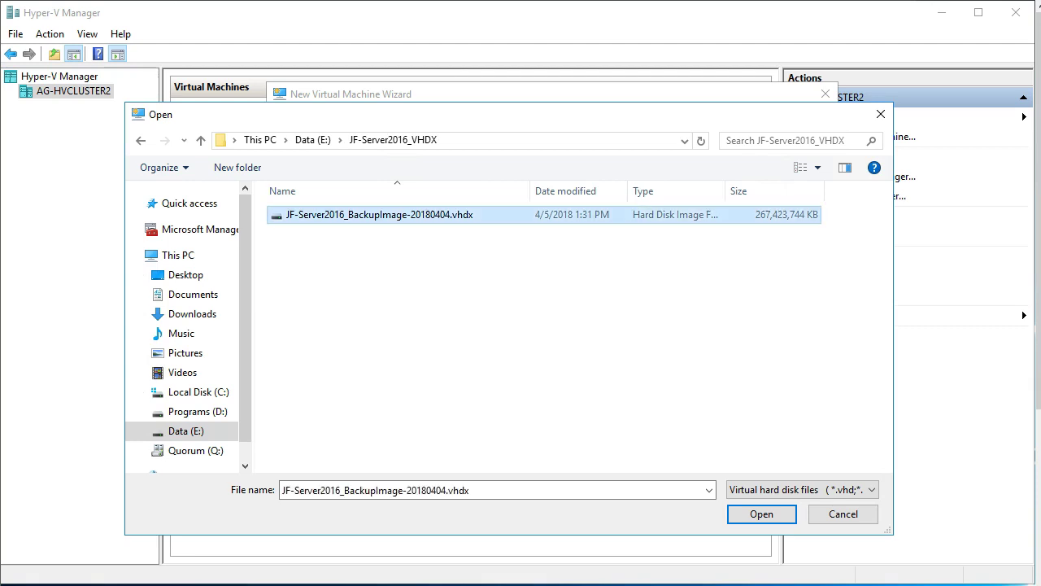
left_click(762, 514)
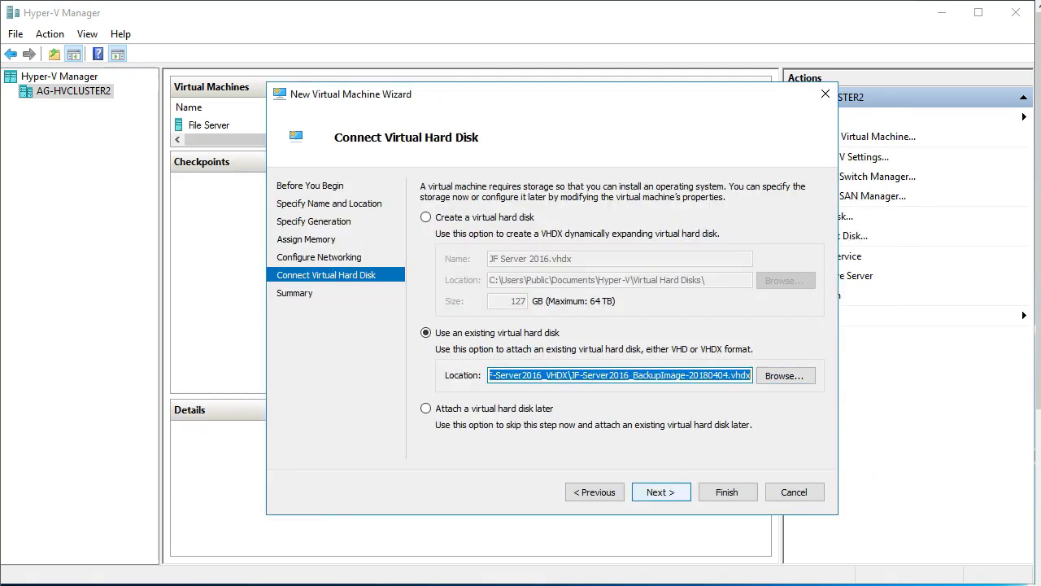
key("Return")
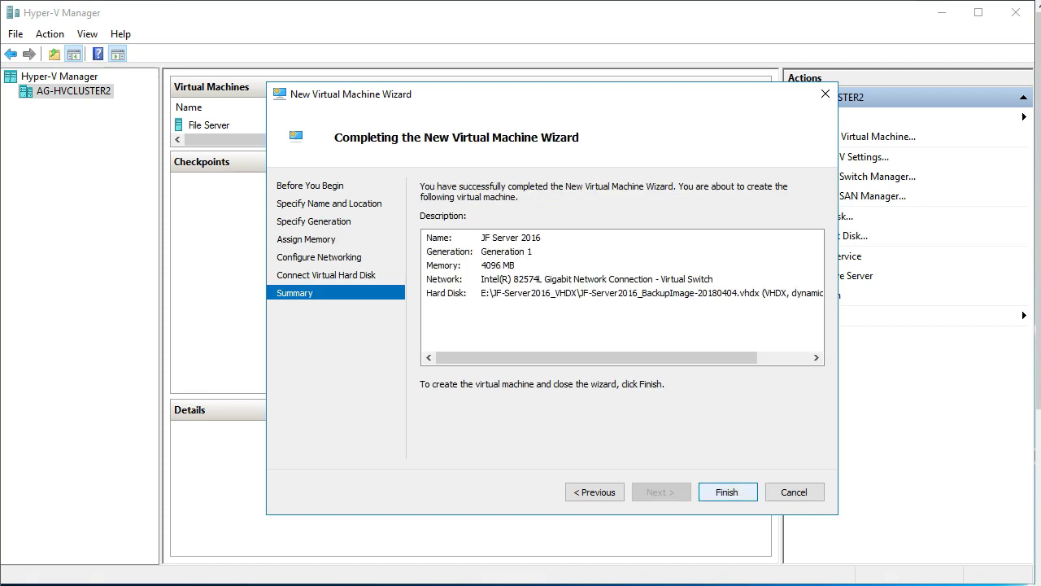
key("Return")
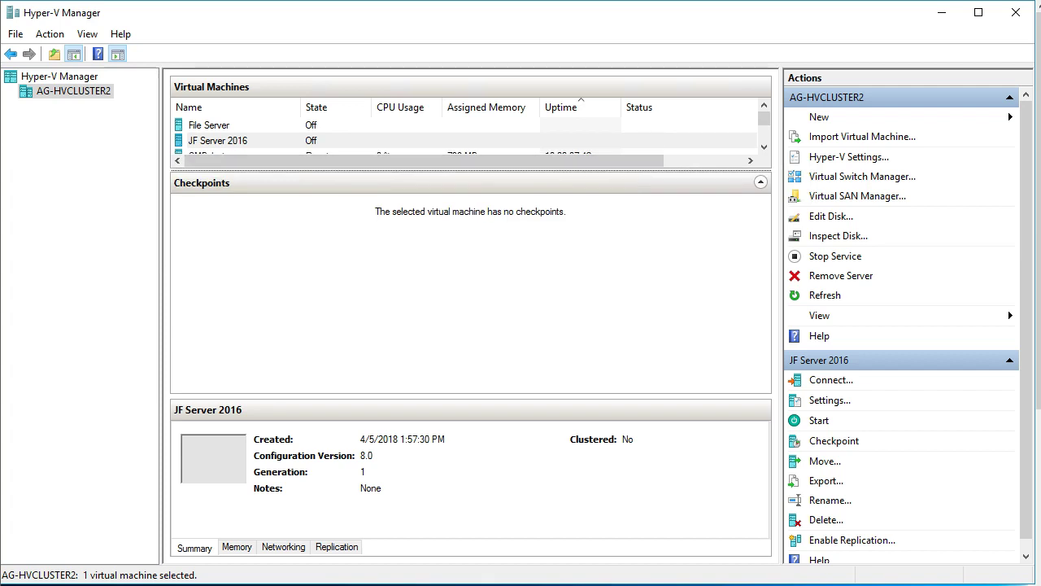
Step: Set the number of virtual processors to 2 in the JF Server 2016 settings and apply the change
right_click(247, 141)
left_click(295, 152)
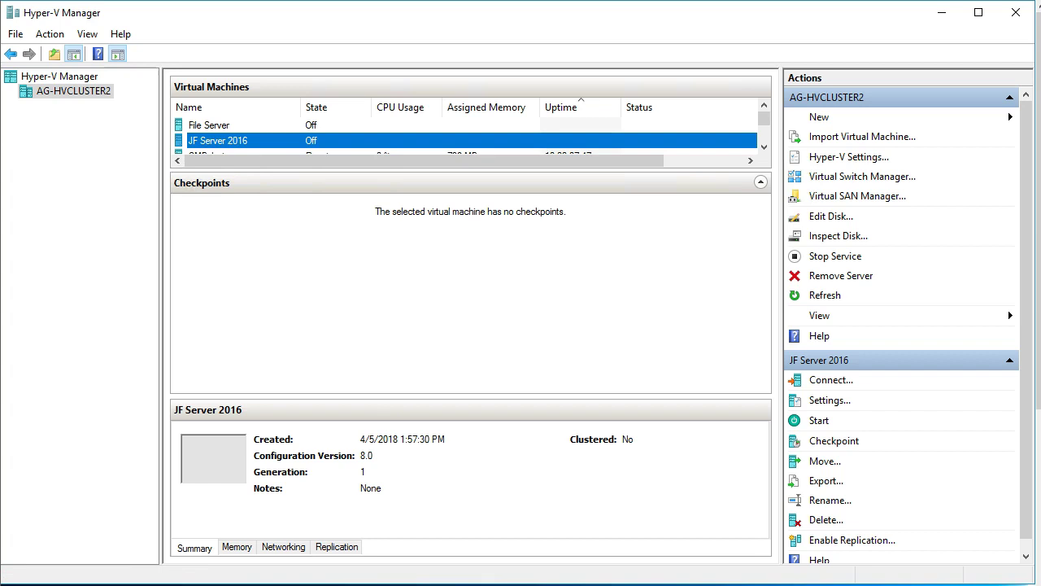
right_click(448, 139)
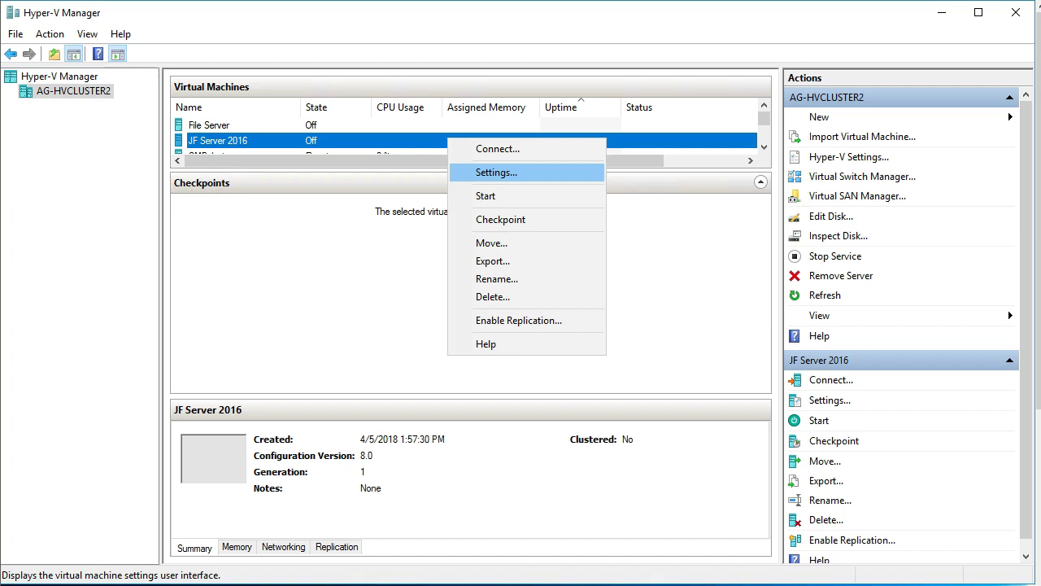
left_click(482, 175)
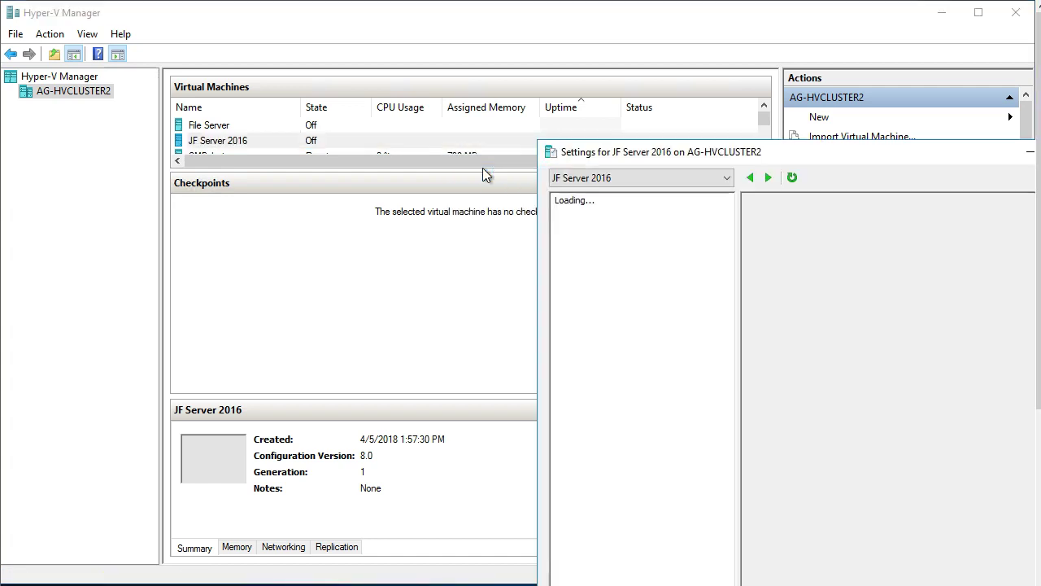
left_click_drag(640, 163, 366, 21)
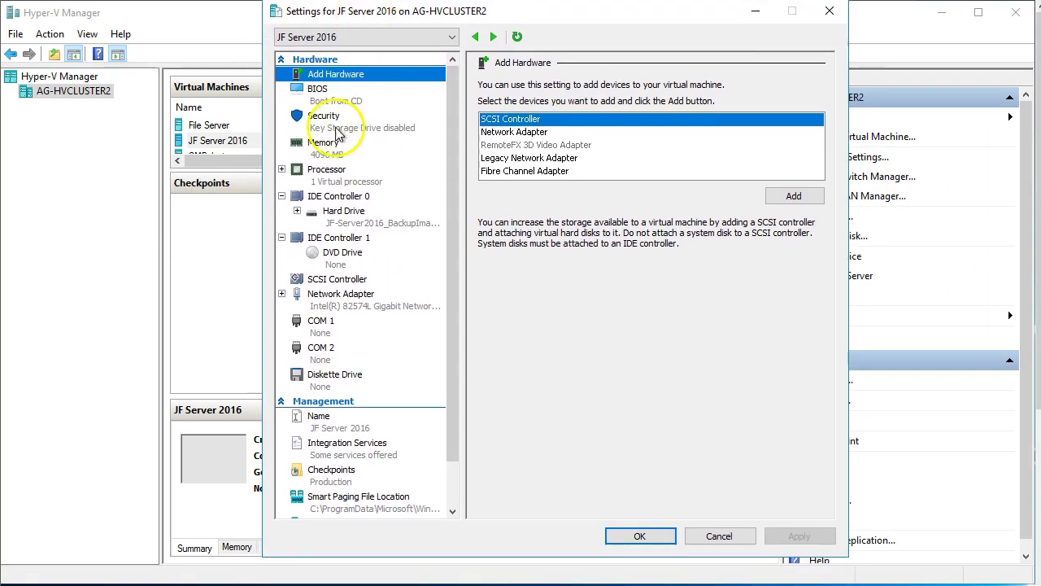
left_click(324, 179)
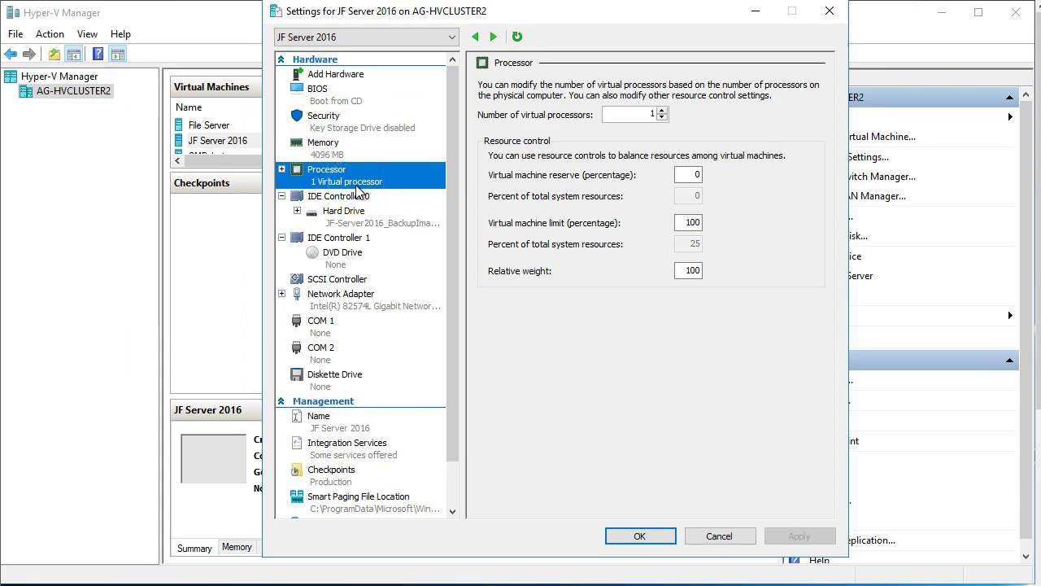
left_click(662, 110)
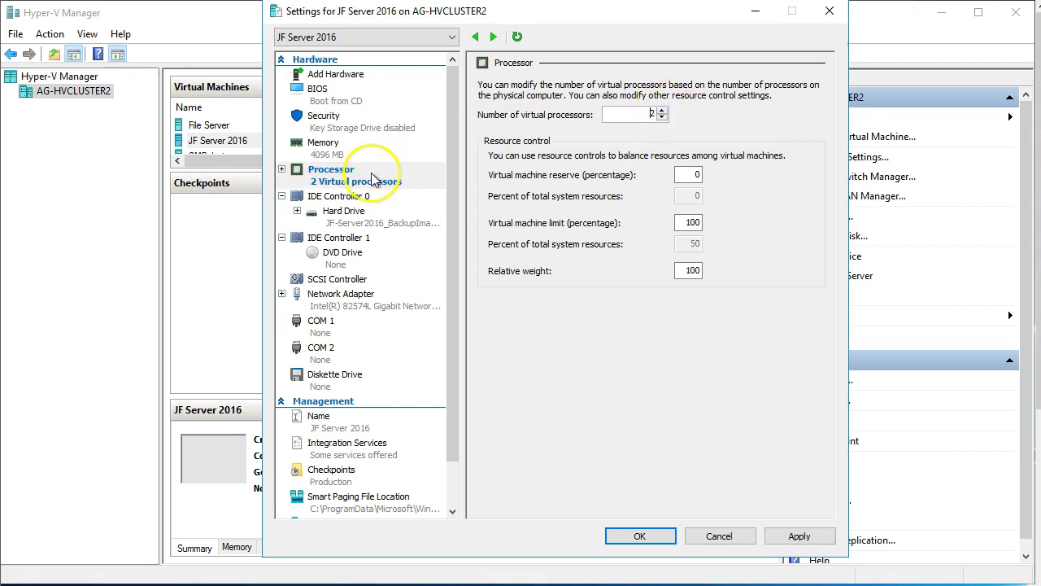
left_click(797, 539)
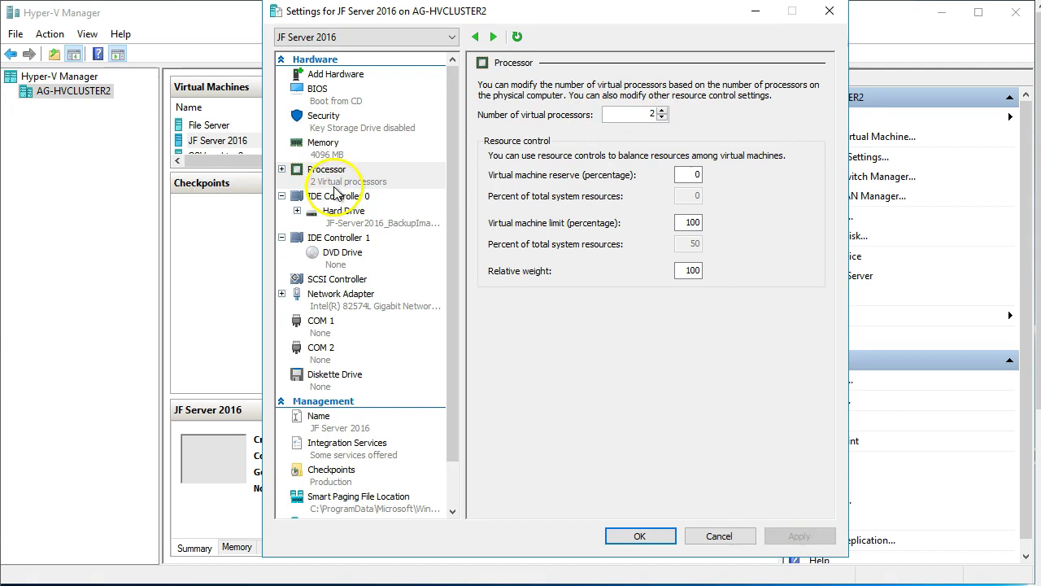
Step: Set the virtual machine's RAM to 8192 MB, disable Dynamic Memory and confirm the settings
left_click(324, 146)
left_click(620, 103)
double_click(620, 104)
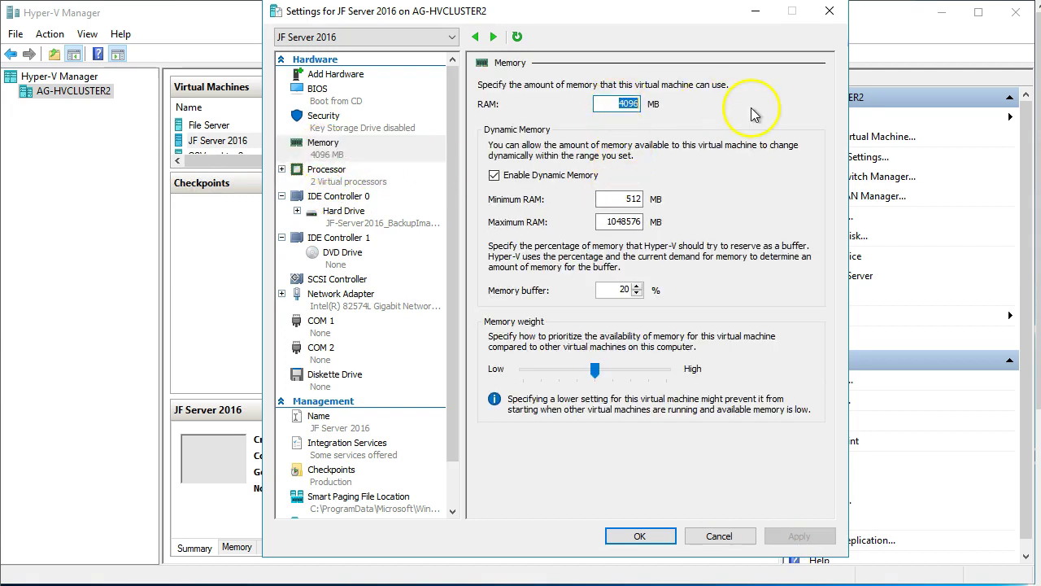
type("8192")
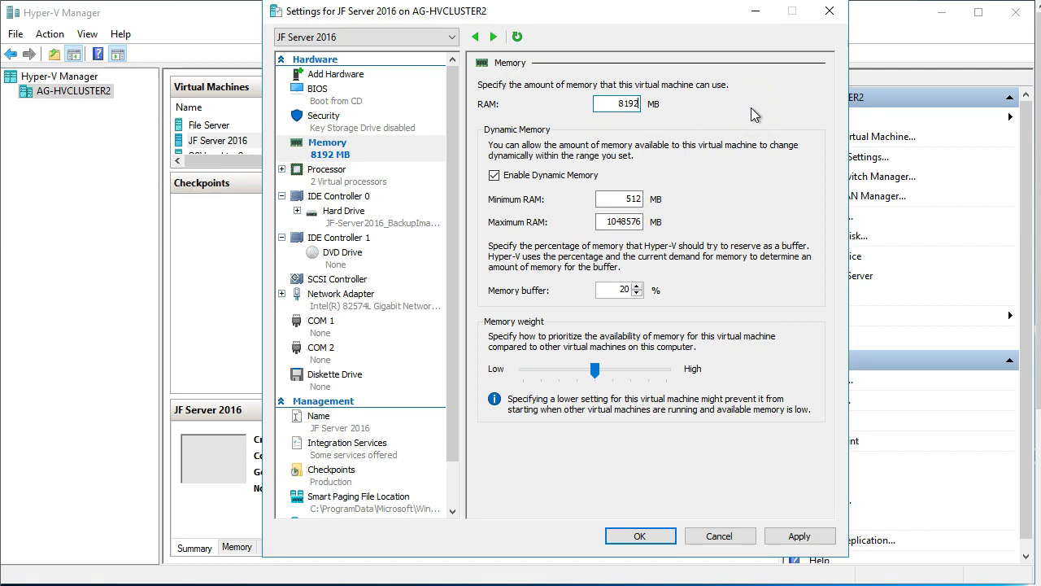
left_click(559, 173)
left_click(611, 101)
double_click(616, 101)
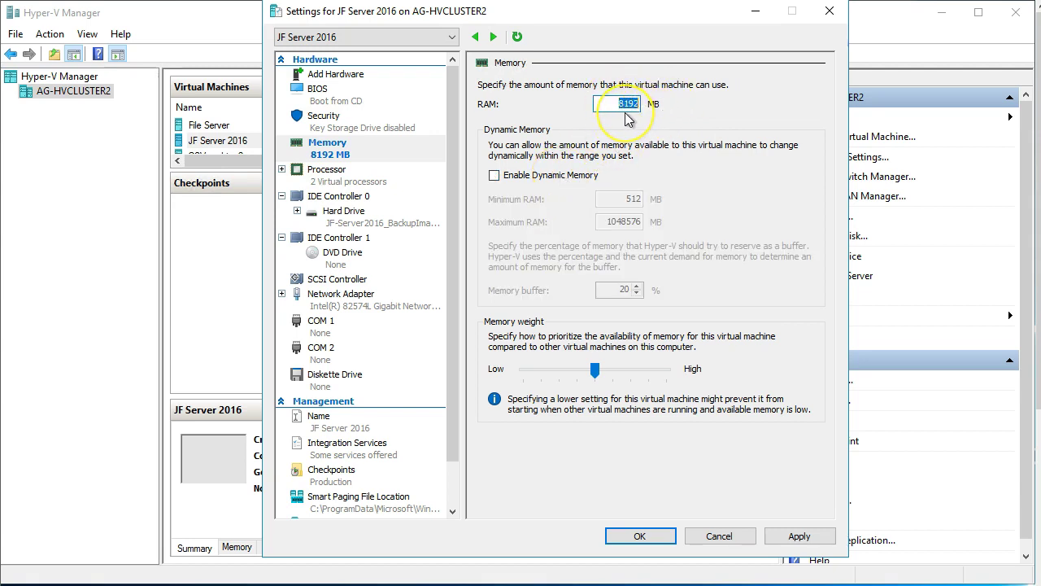
left_click(640, 535)
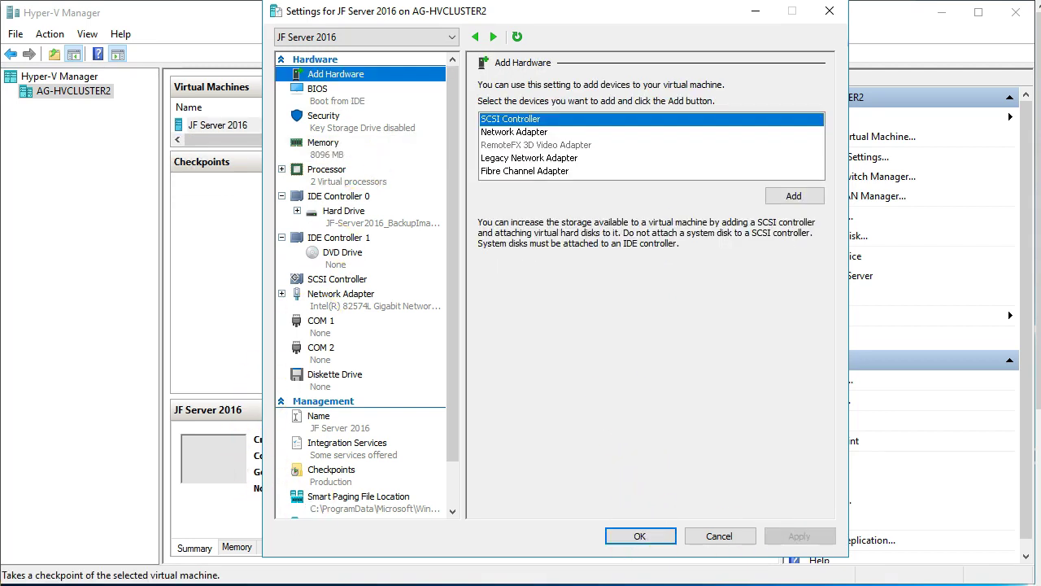
left_click(640, 535)
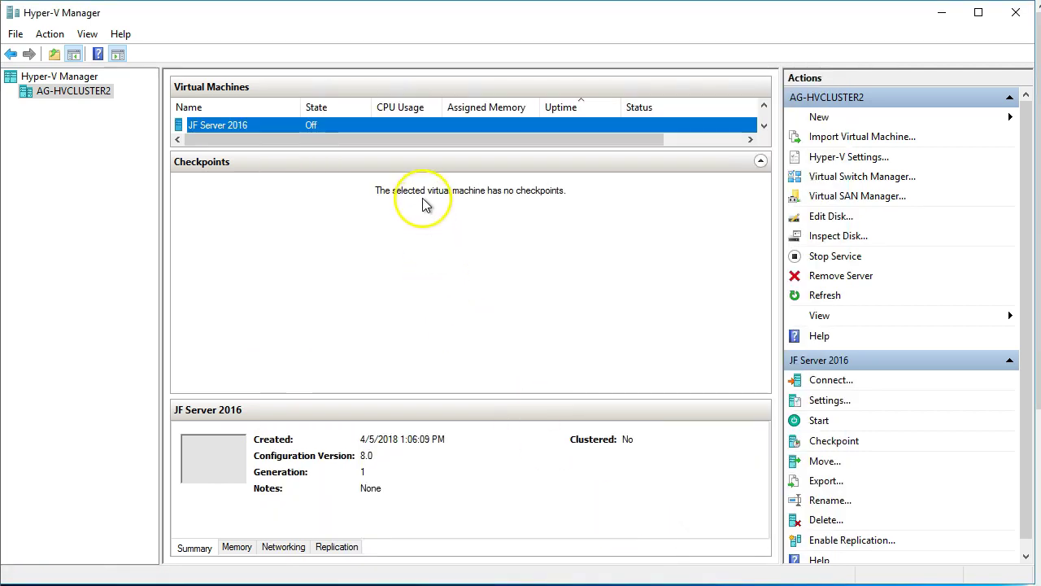
Step: Connect to the JF Server 2016 virtual machine and start it, moving its connection window fully into view
right_click(312, 130)
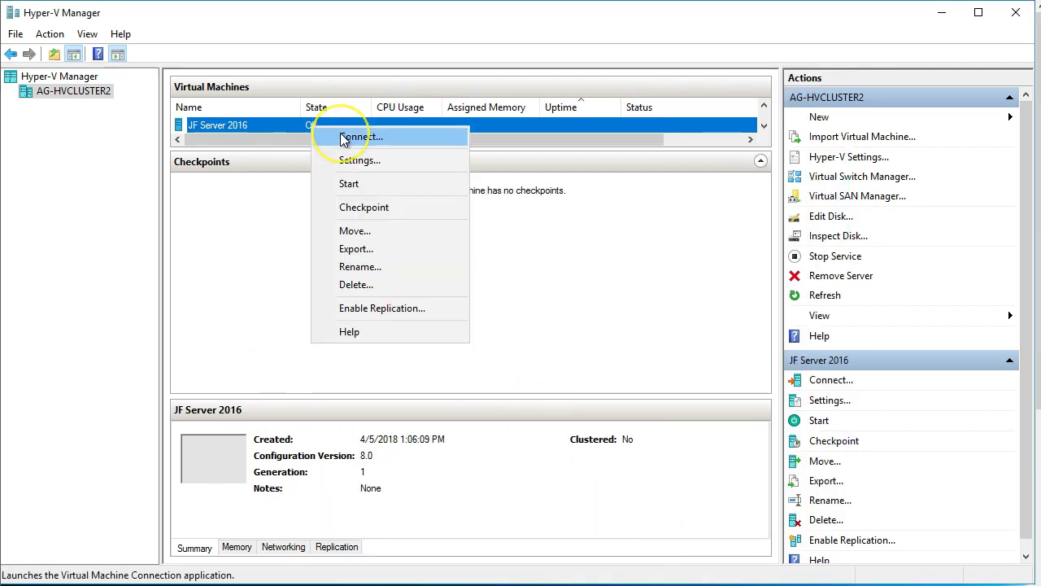
left_click(344, 139)
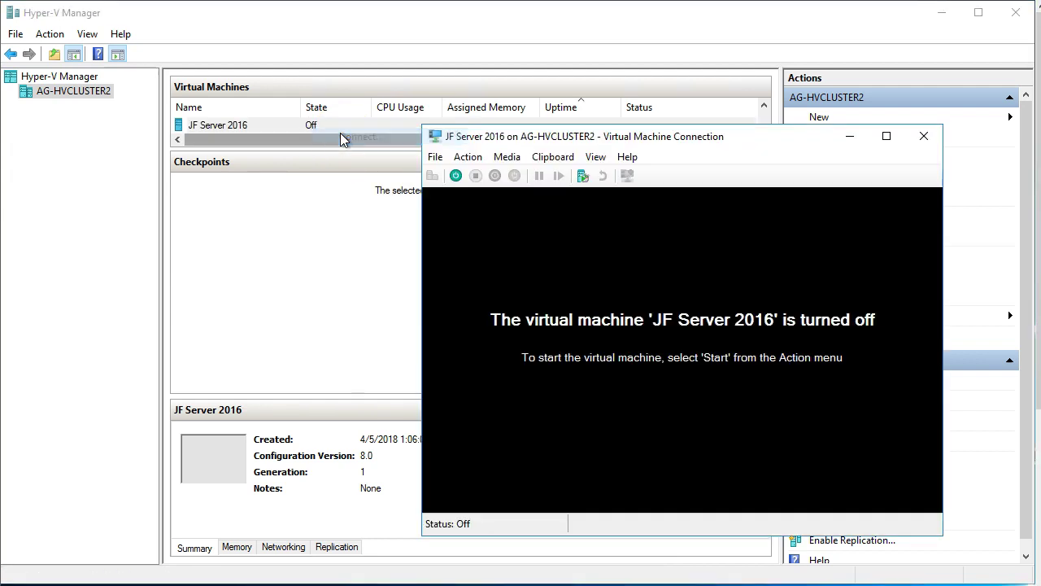
left_click_drag(581, 147, 401, 151)
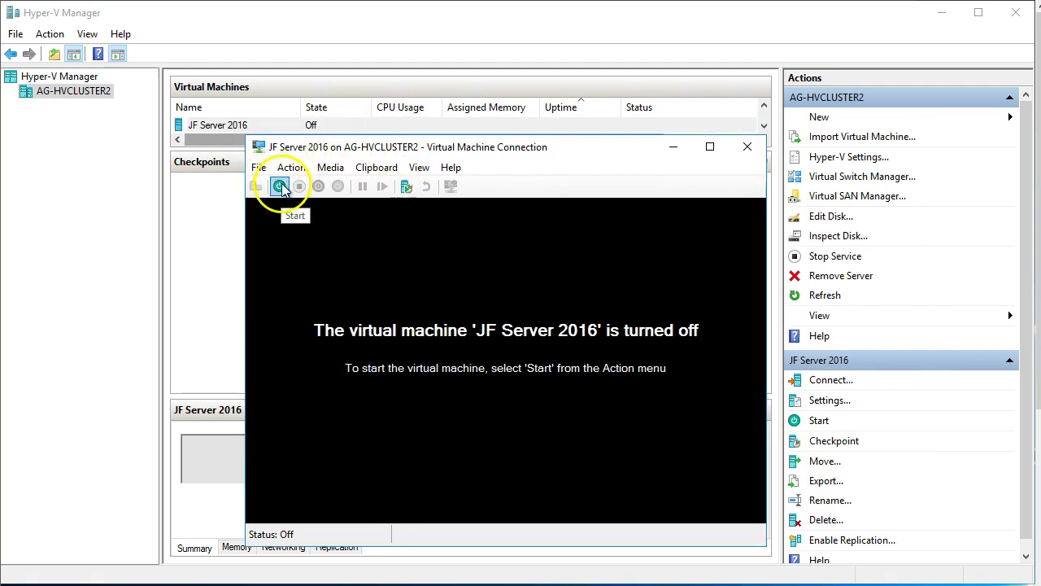
left_click(259, 167)
mouse_move(291, 168)
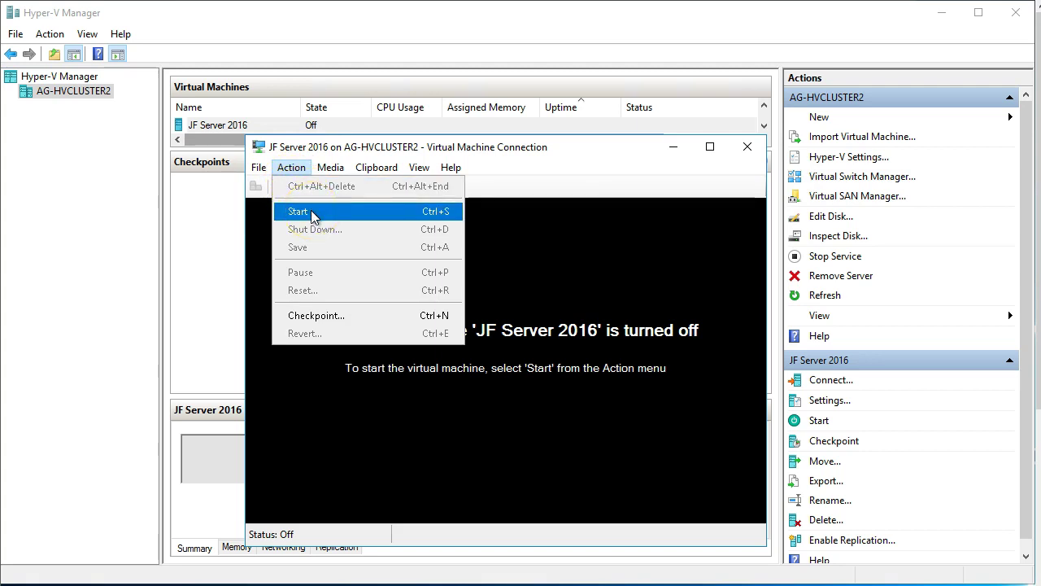
left_click(307, 216)
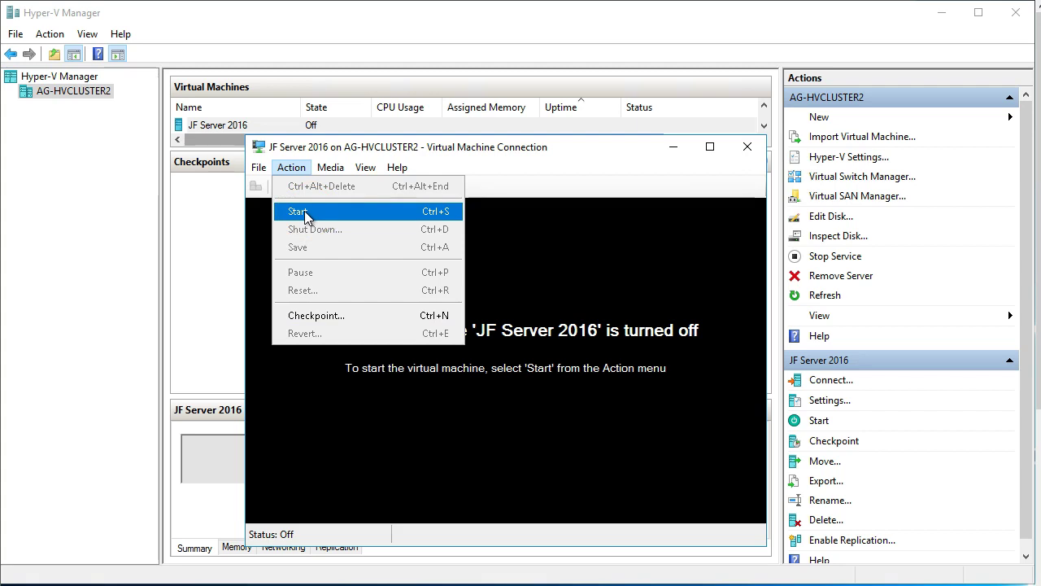
left_click(305, 211)
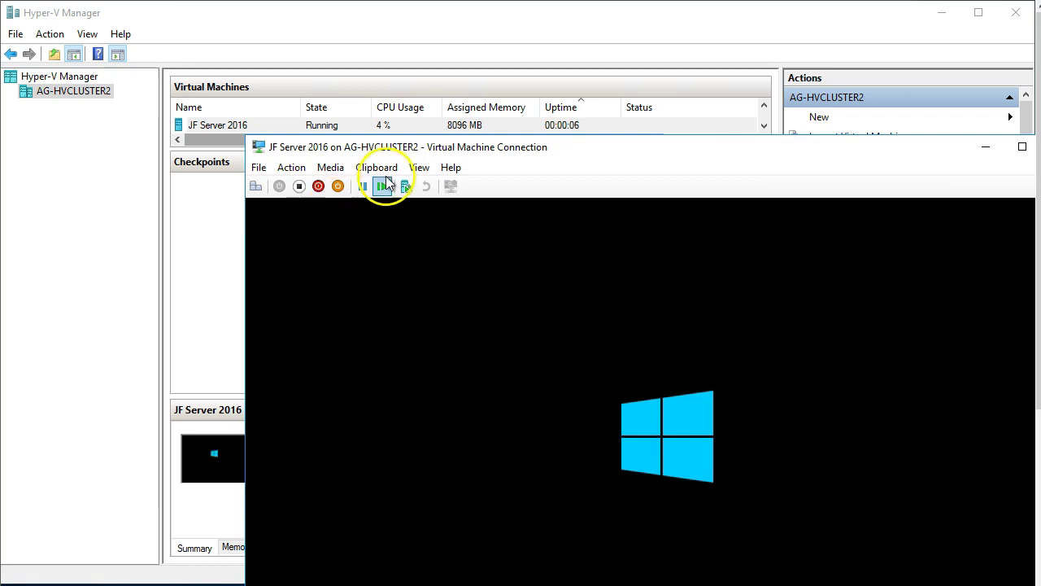
left_click_drag(382, 145, 241, 20)
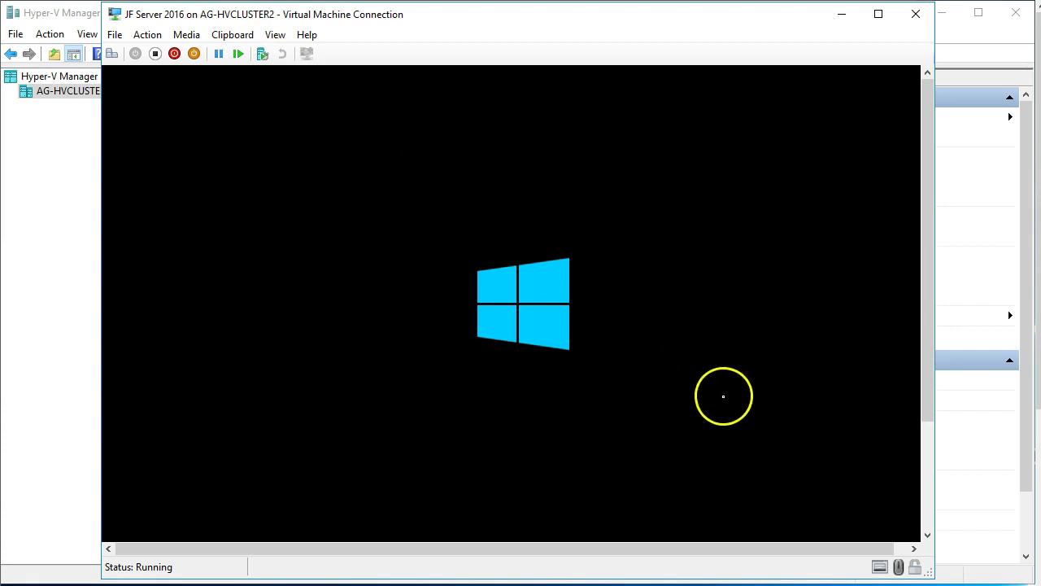
left_click_drag(927, 389, 930, 448)
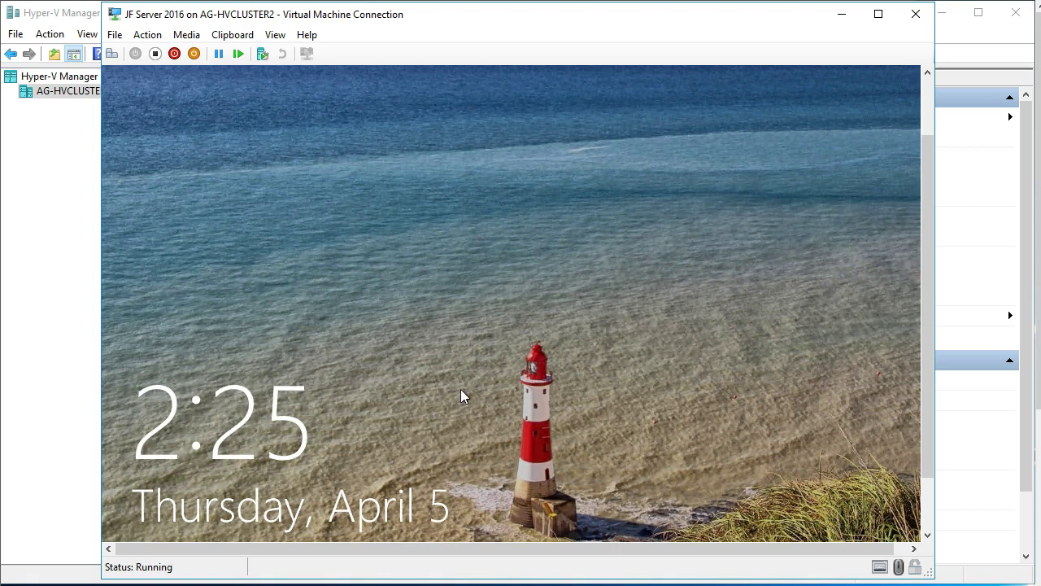
left_click(928, 492)
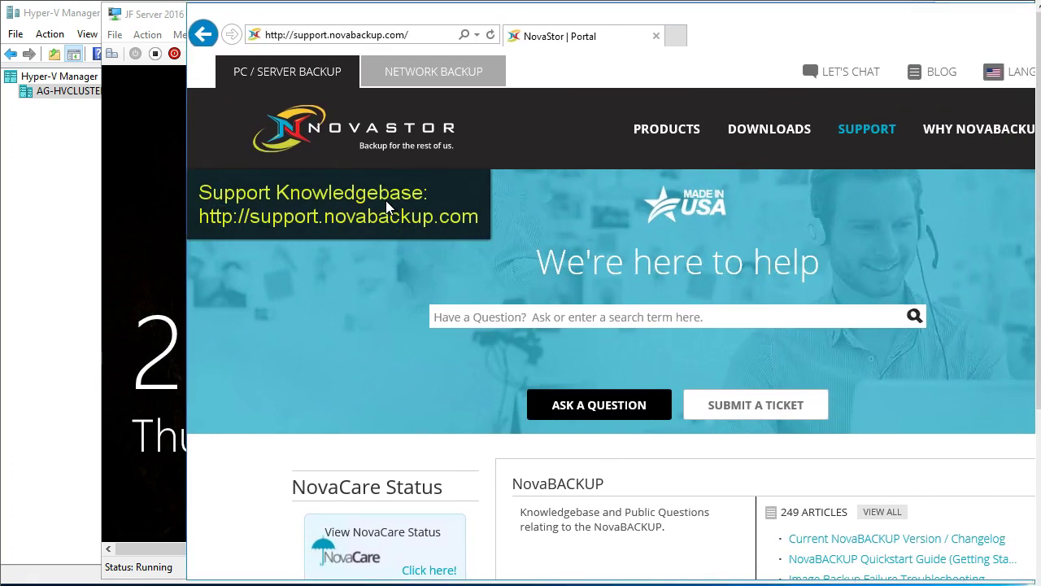
Step: Search the NovaBACKUP support knowledgebase in the browser for P2V, decline remembering form entries, and move the window to show the results
key("alt+d")
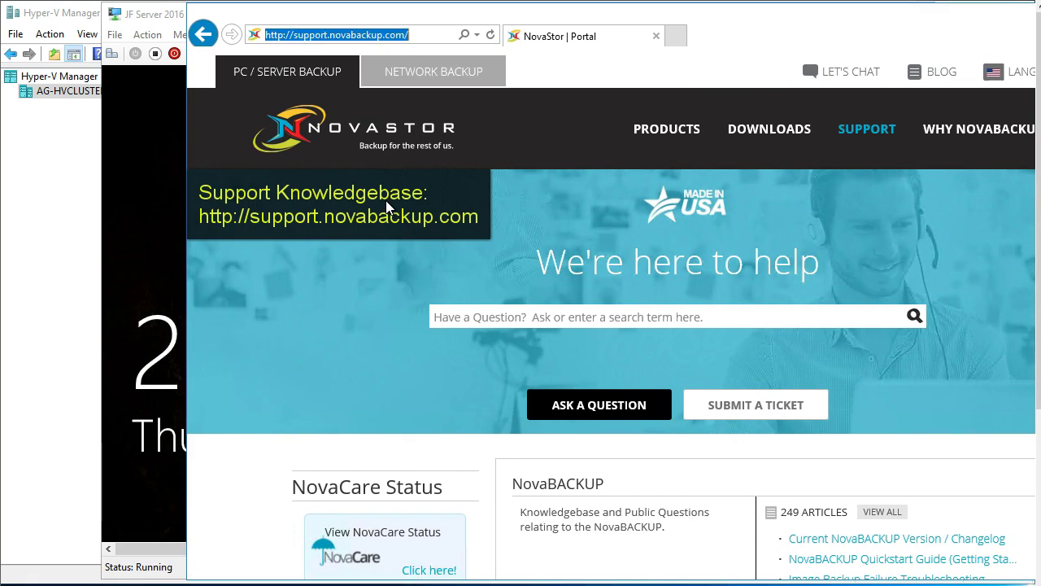
key("Tab")
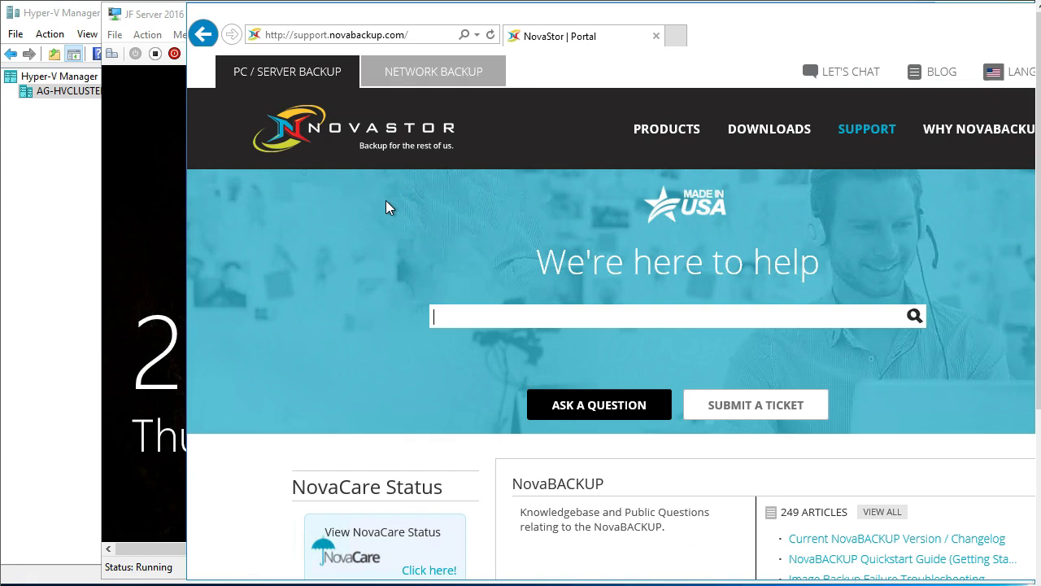
type("P2V")
key("Return")
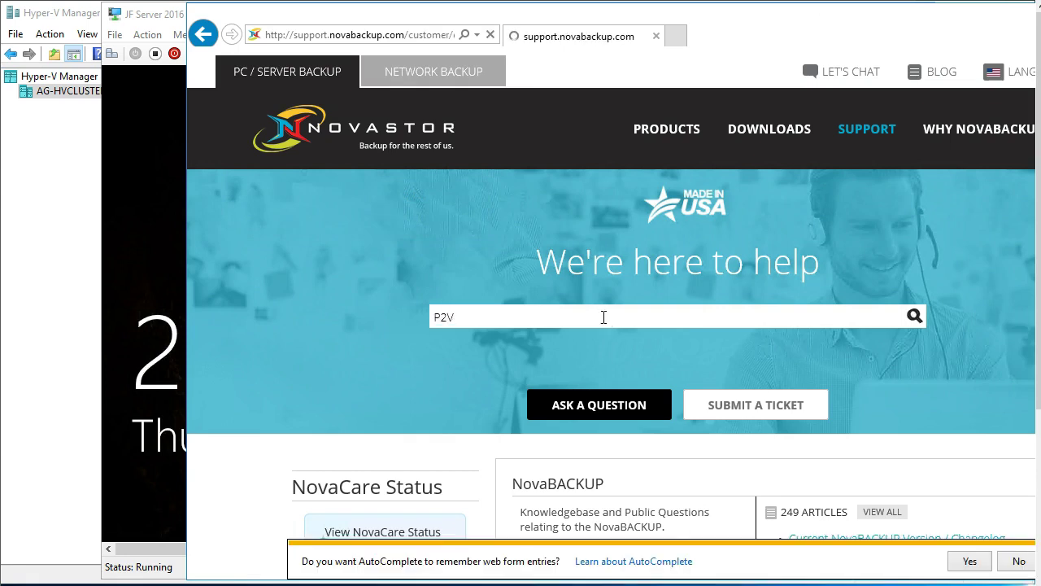
left_click(1017, 561)
scroll(925, 466, "down", 3)
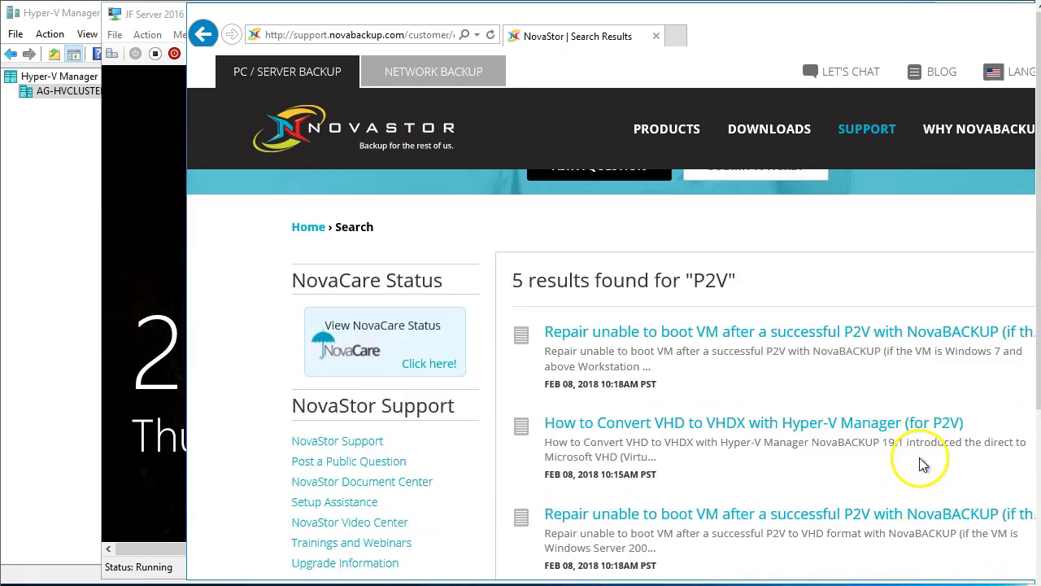
scroll(923, 464, "down", 1)
left_click_drag(651, 12, 582, 23)
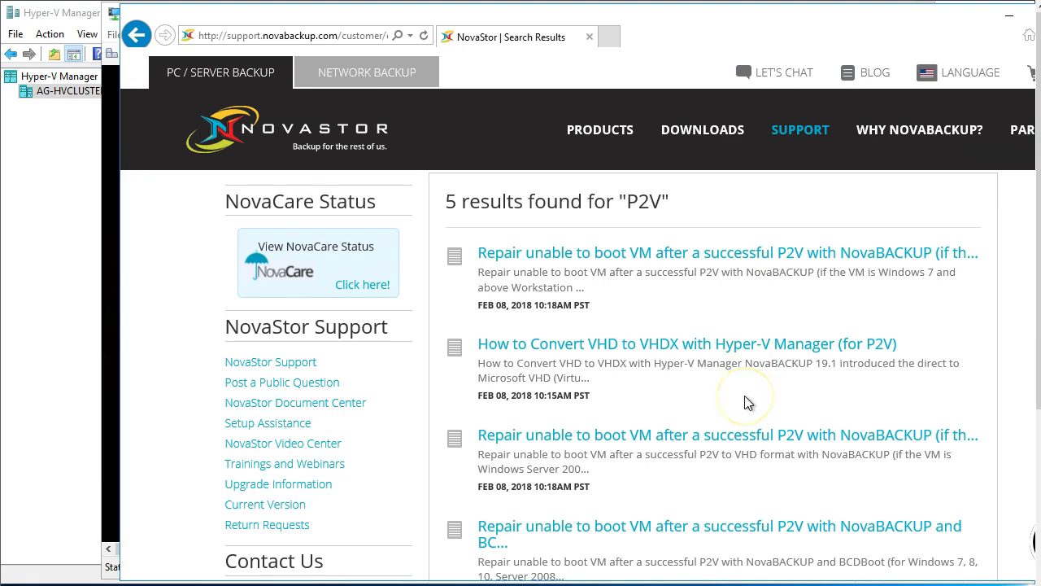
Step: Open the P2V boot repair article for Windows Server 2008 and above and review its instructions through the bootrec commands
left_click(724, 440)
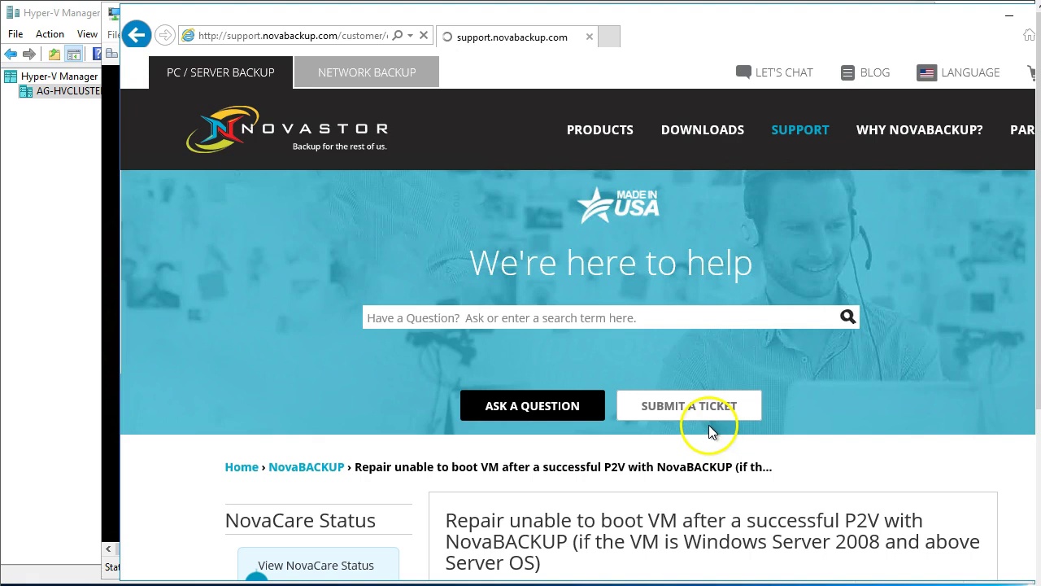
scroll(709, 425, "down", 15)
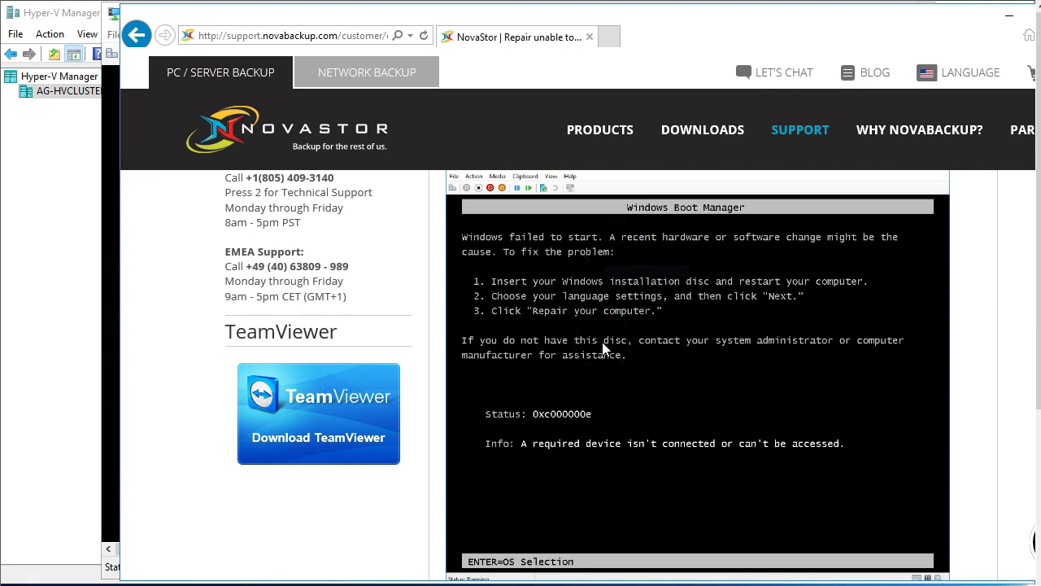
scroll(602, 348, "down", 5)
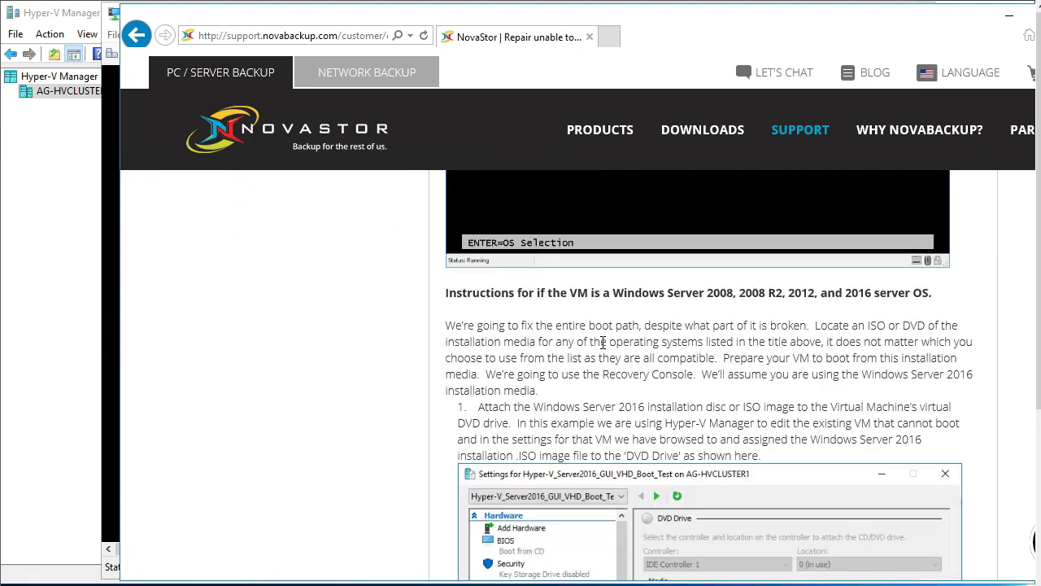
scroll(603, 342, "down", 4)
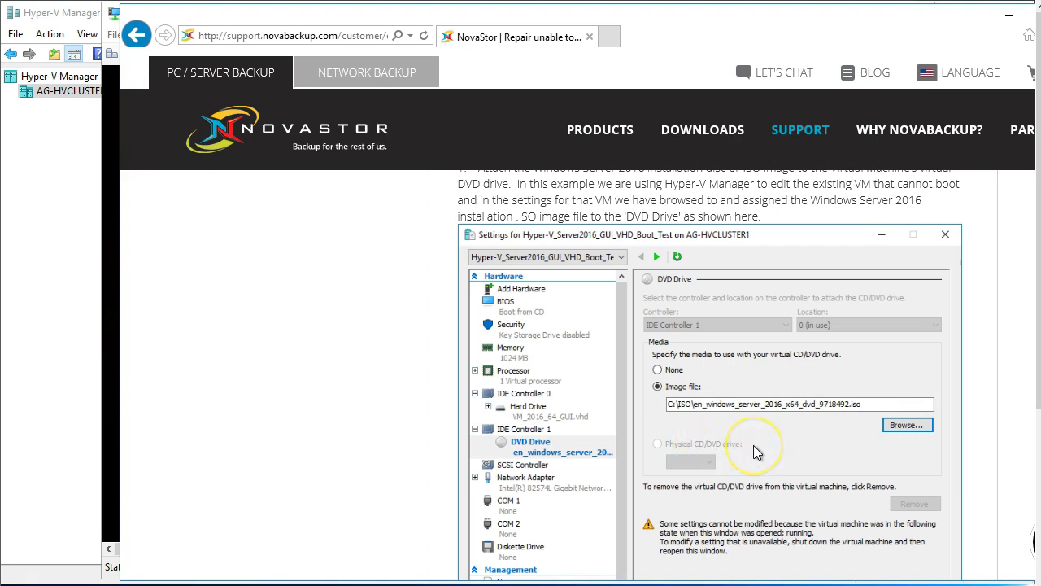
scroll(755, 447, "down", 5)
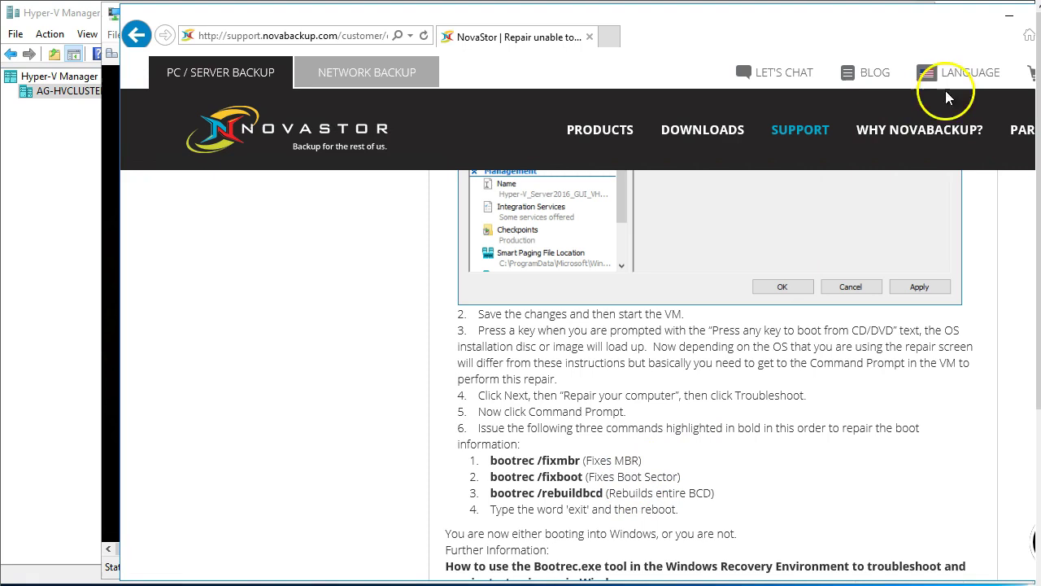
Step: Switch back to the JF Server 2016 virtual machine and sign in with the account password
left_click(109, 231)
left_click(435, 288)
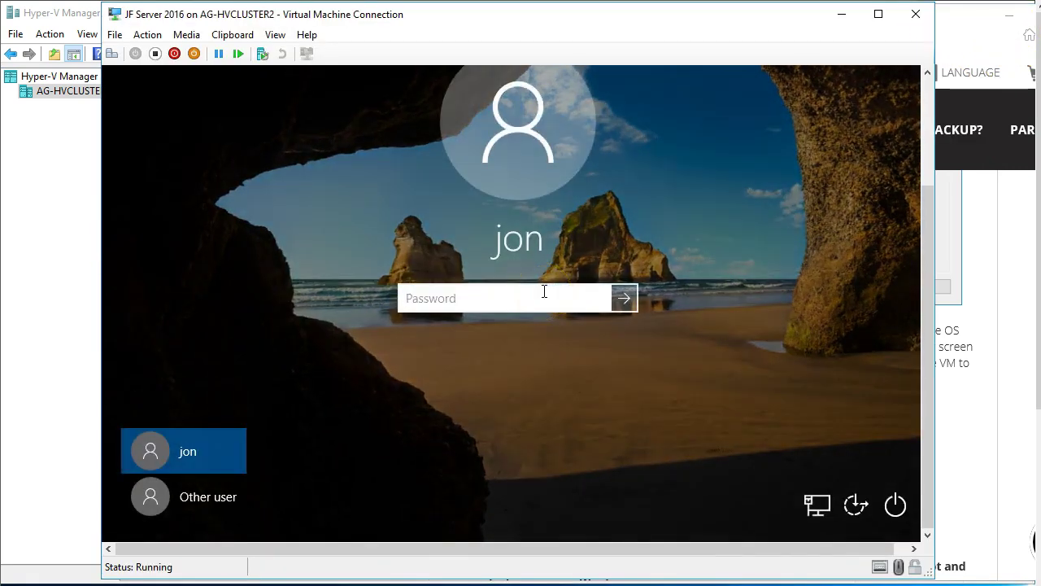
type("**************")
key("Return")
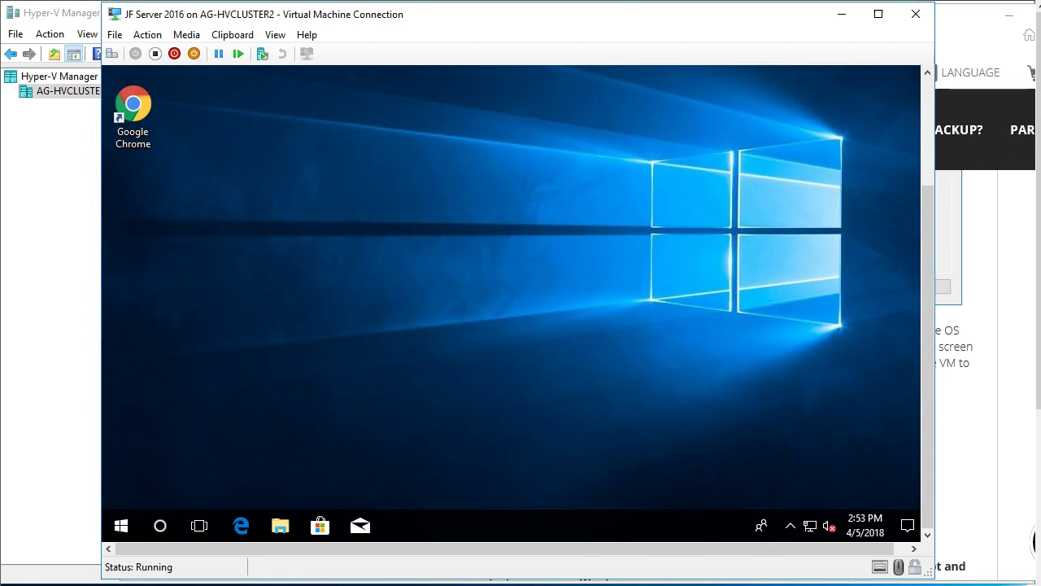
Step: Open Device Manager inside the virtual machine and select Microsoft Hyper-V Virtual Machine Bus Provider under System devices
right_click(123, 533)
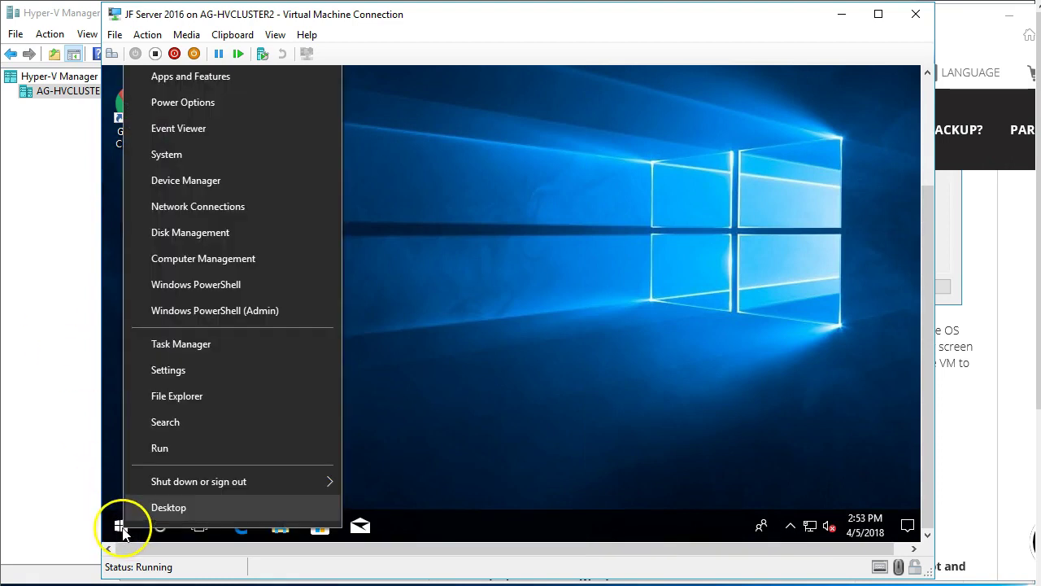
left_click(206, 186)
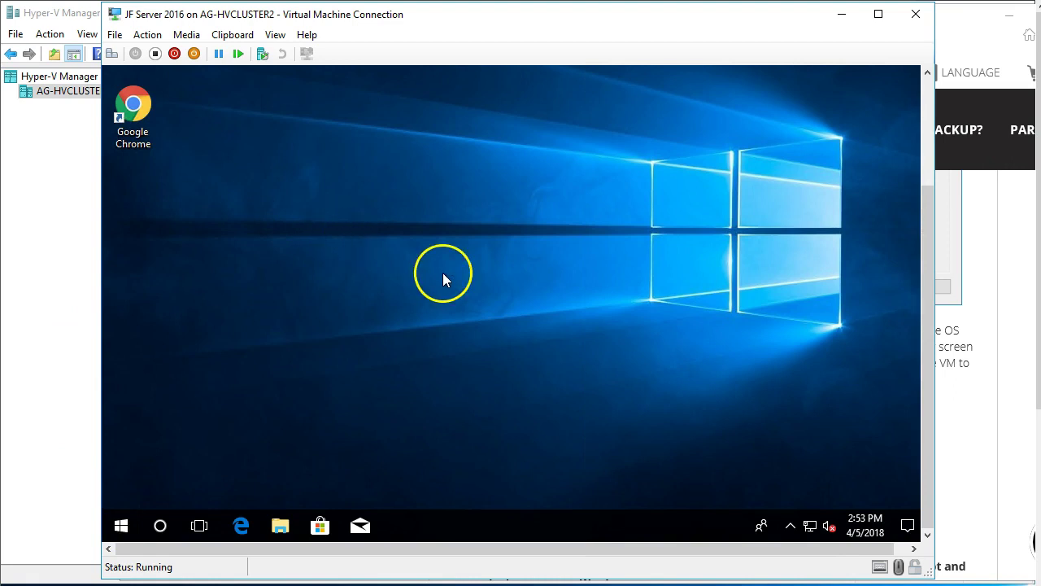
left_click(926, 147)
left_click_drag(925, 154, 926, 170)
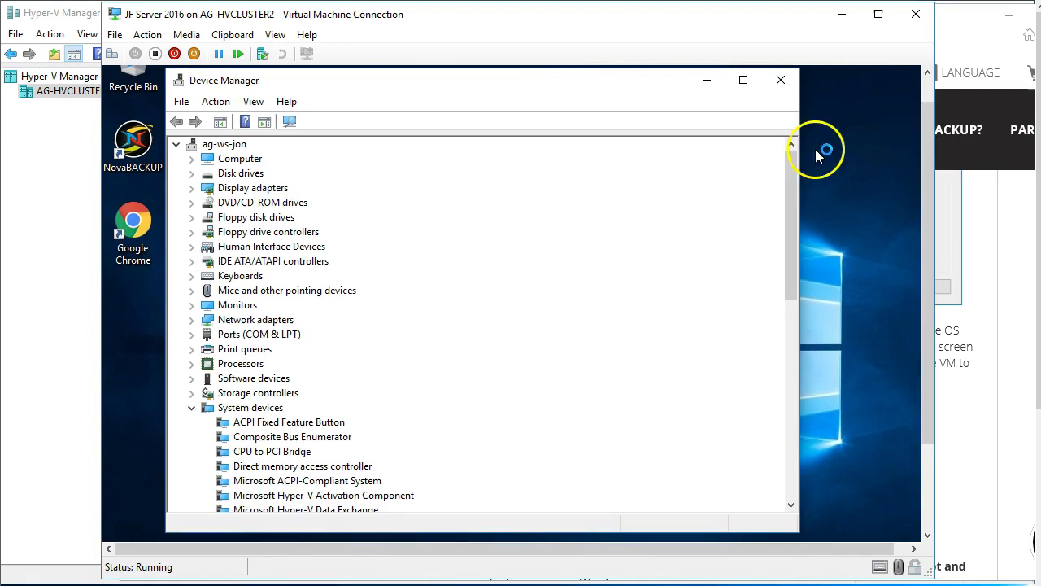
left_click_drag(792, 244, 784, 397)
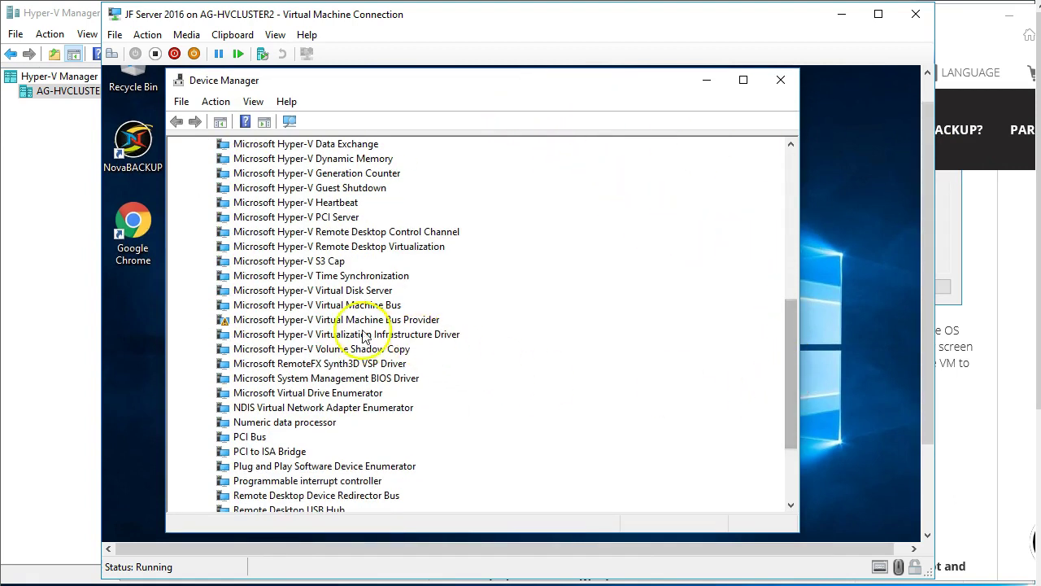
left_click(297, 320)
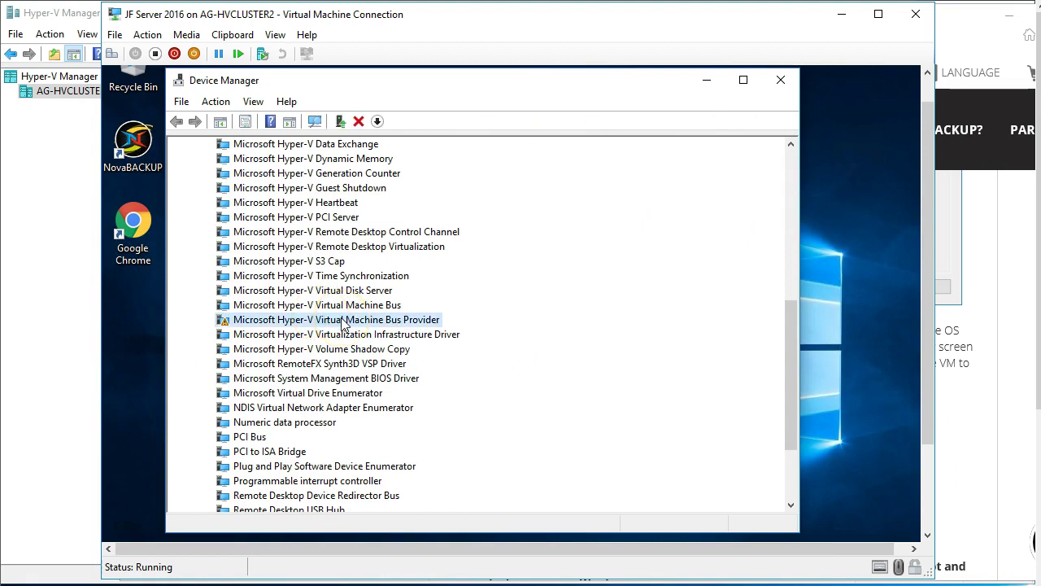
Step: Expand Display adapters and IDE ATA/ATAPI controllers in Device Manager to inspect the virtual machine's hardware
left_click_drag(790, 344, 791, 171)
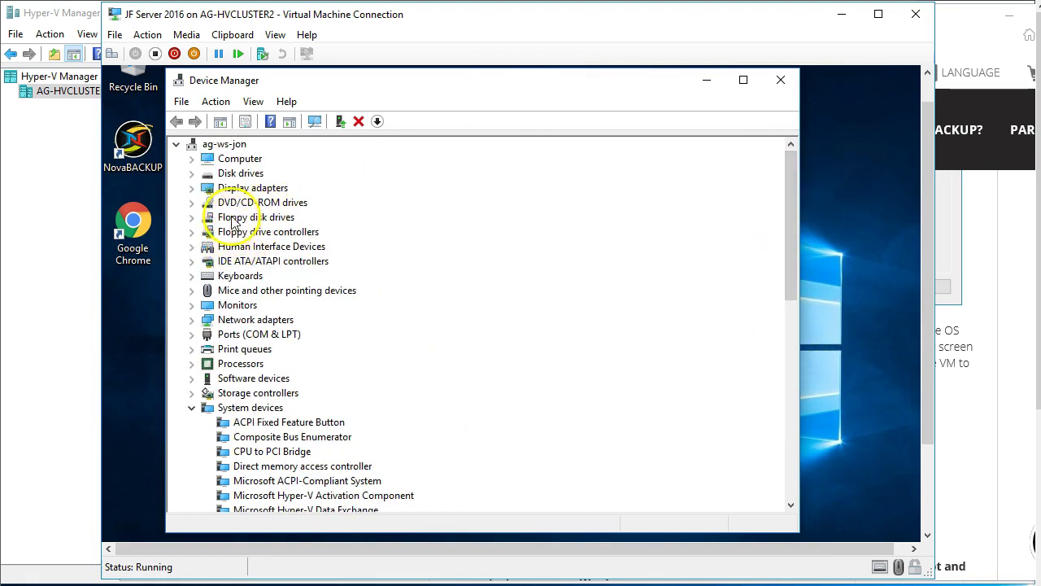
double_click(231, 192)
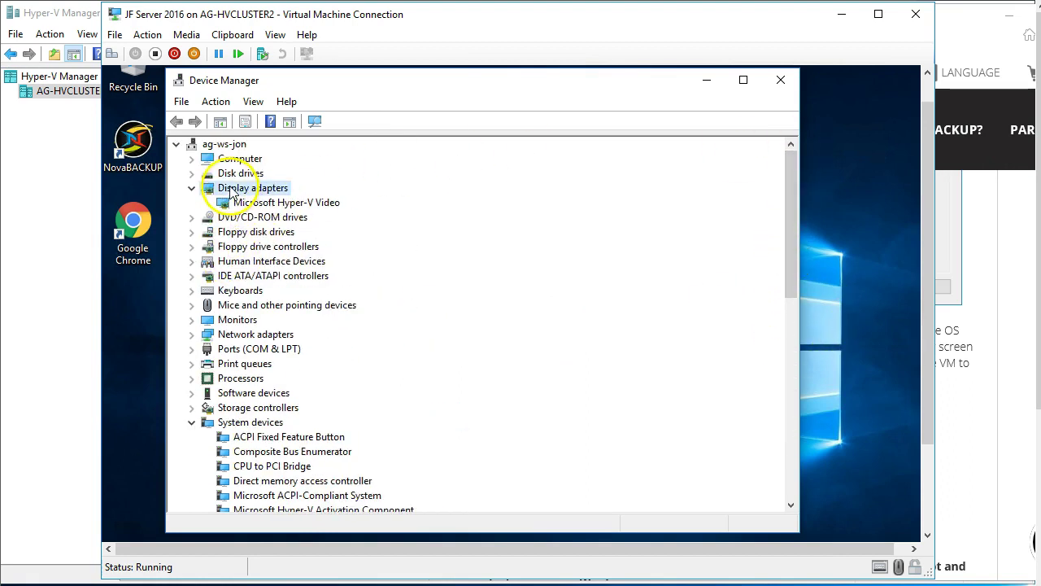
double_click(239, 278)
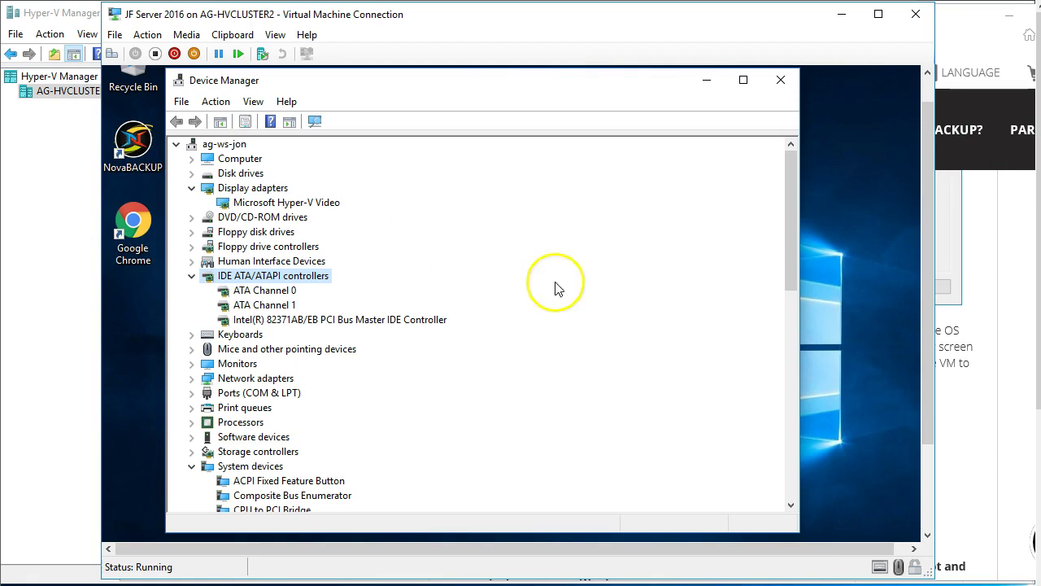
Step: Return to the boot repair article in the browser and review its Windows Boot Manager error section
left_click(1009, 323)
scroll(976, 276, "up", 5)
scroll(967, 306, "up", 10)
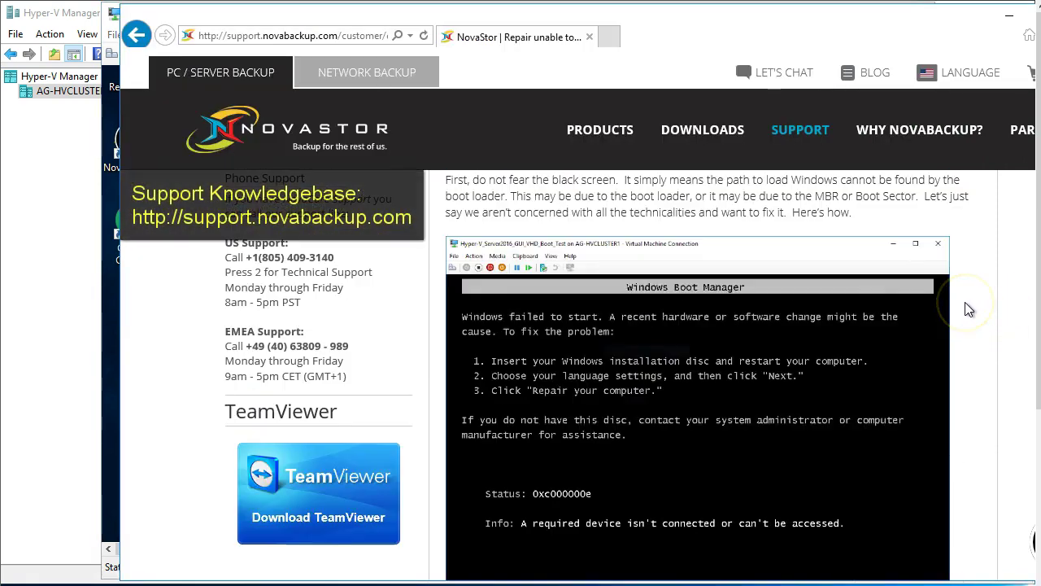